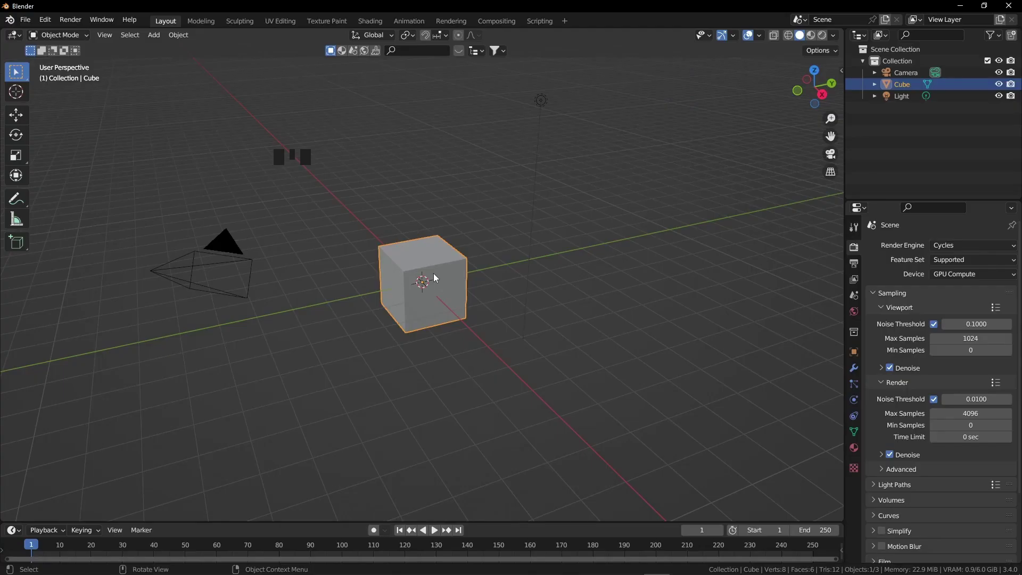
# - Delete the default cube, add a Motion Tracking workspace, and load shot for VFX.mp4
pyautogui.press('x')
pyautogui.click(423, 268)
pyautogui.click(495, 252)
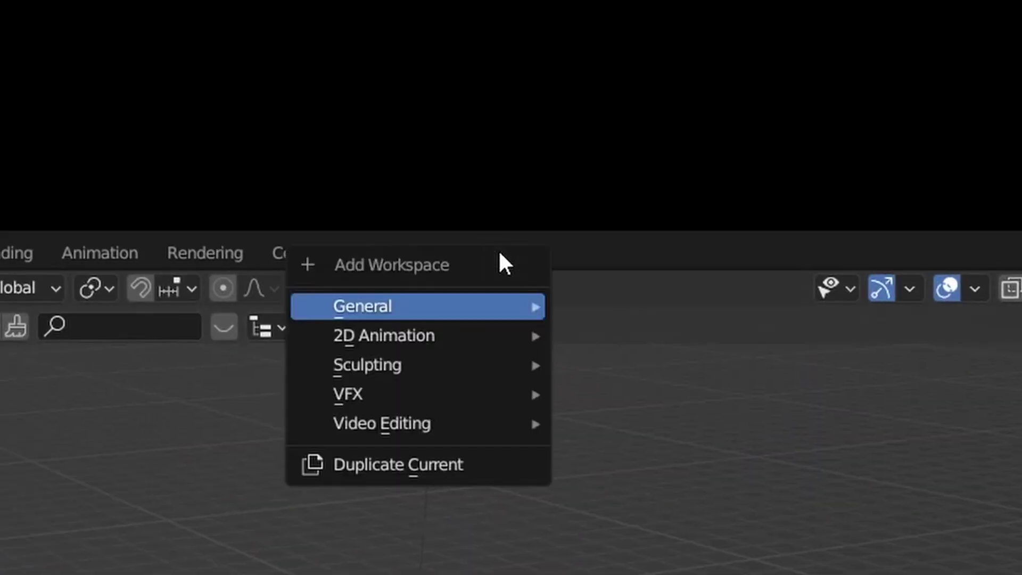
pyautogui.moveTo(511, 296)
pyautogui.click(527, 348)
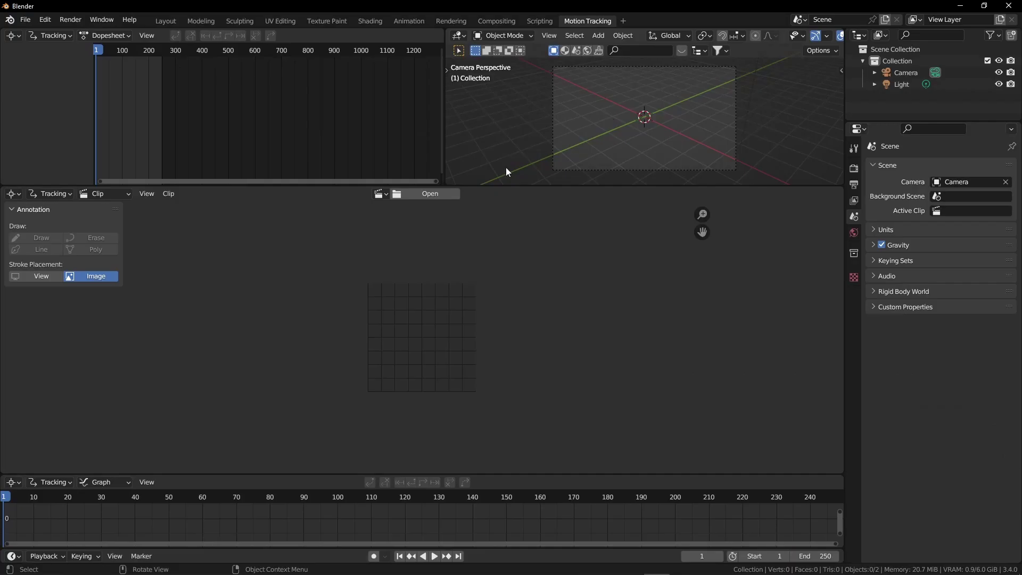
pyautogui.click(425, 198)
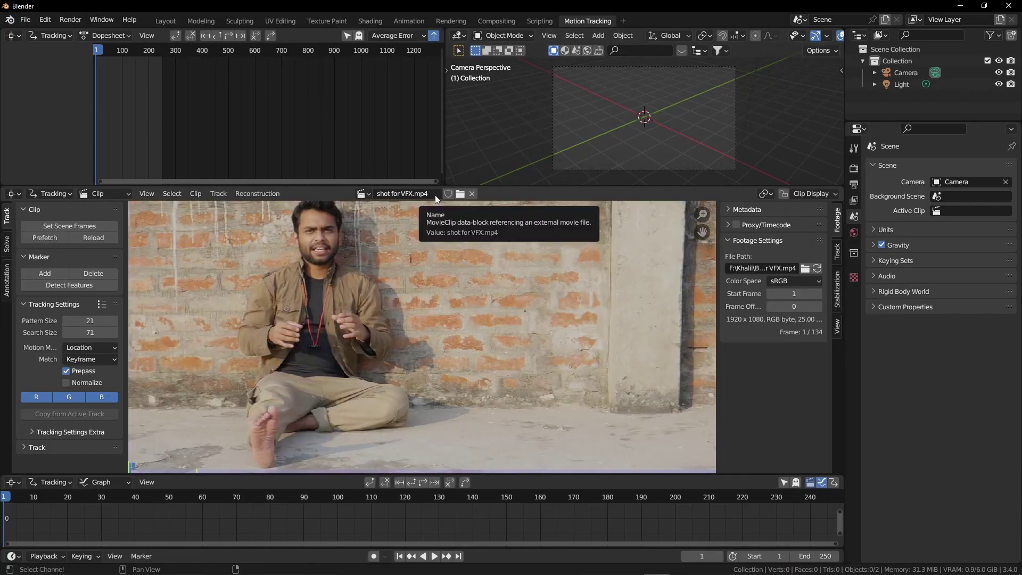
pyautogui.scroll(-2, 181, 305)
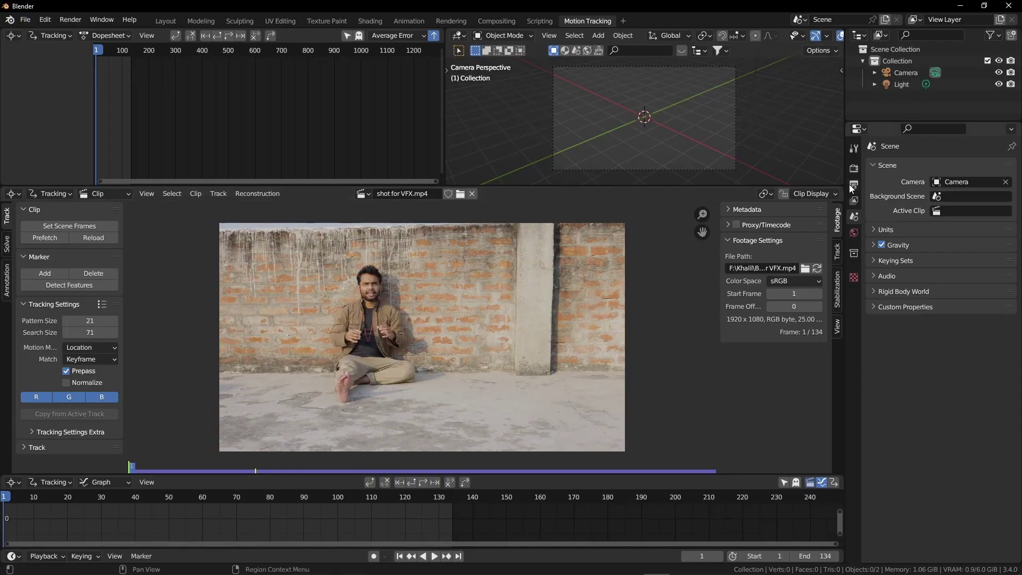
# - Set the scene frame rate to 25 fps in Output properties
pyautogui.click(853, 186)
pyautogui.click(976, 271)
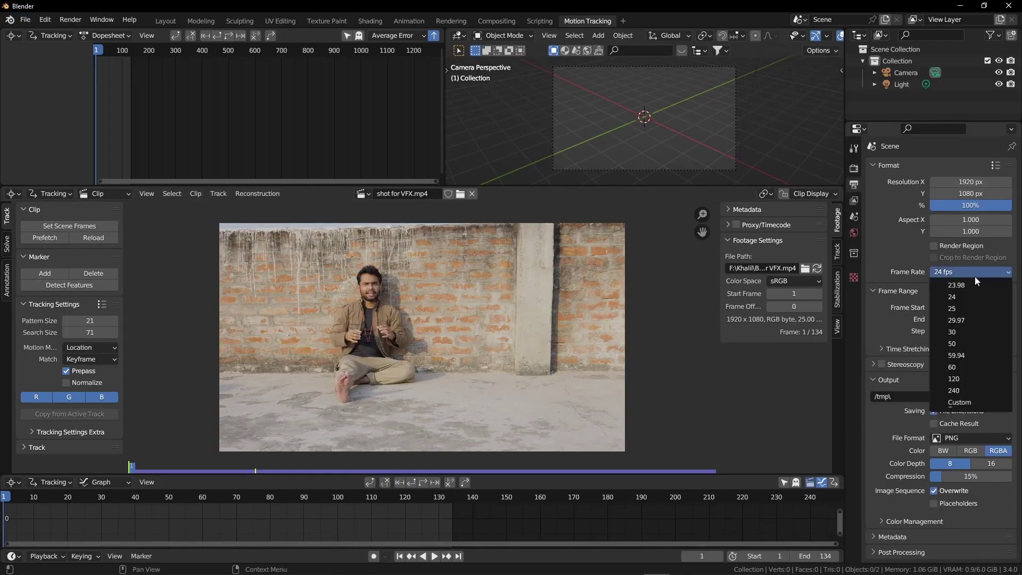
pyautogui.click(963, 308)
# - Set the tracking camera's lens focal length to 42 mm
pyautogui.click(835, 252)
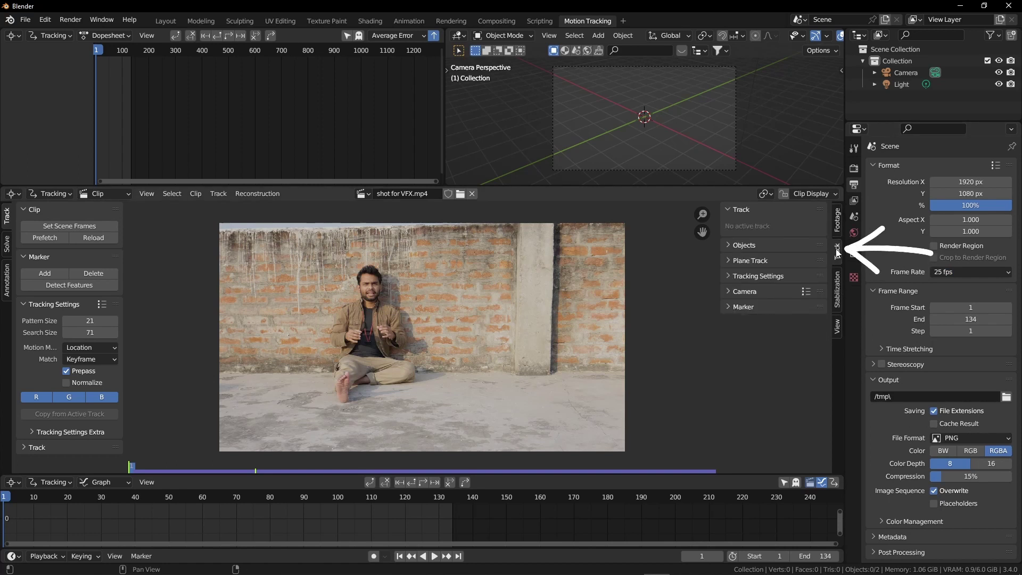
pyautogui.click(746, 291)
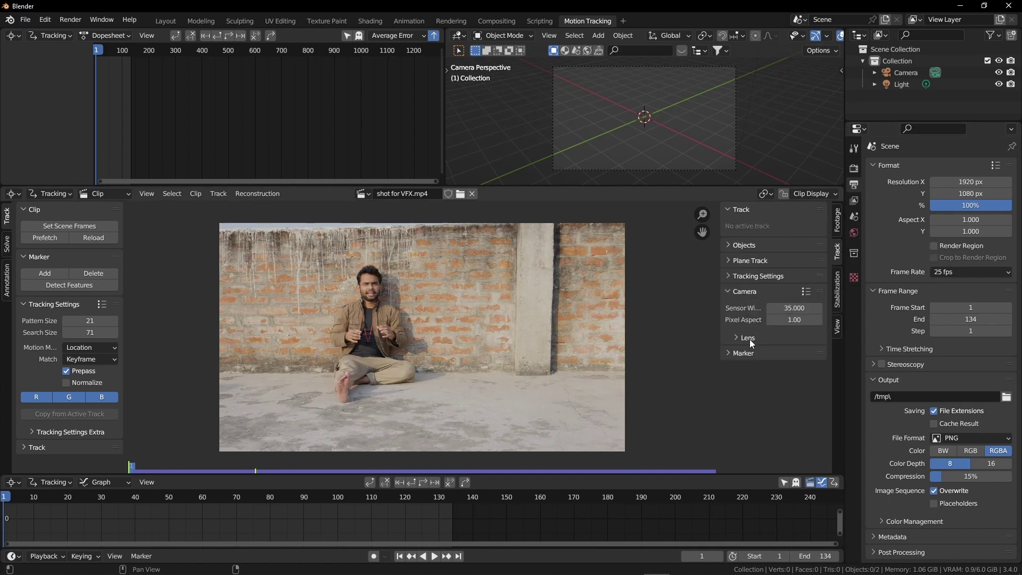
pyautogui.click(748, 337)
pyautogui.click(782, 353)
pyautogui.write('42')
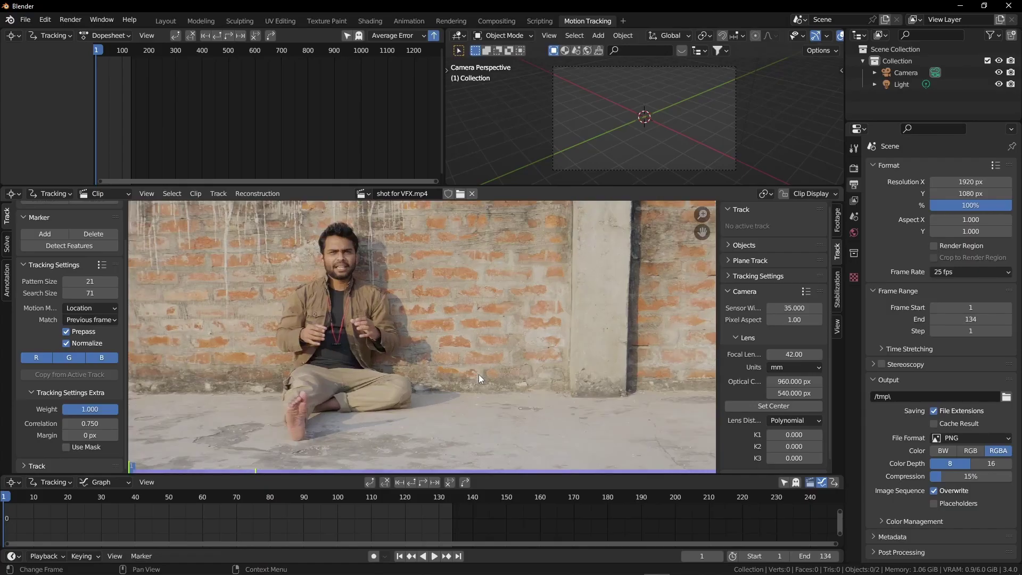
# - Add a marker on the brick wall, track forward with Ctrl+T, and return to frame 1
pyautogui.scroll(2, 478, 373)
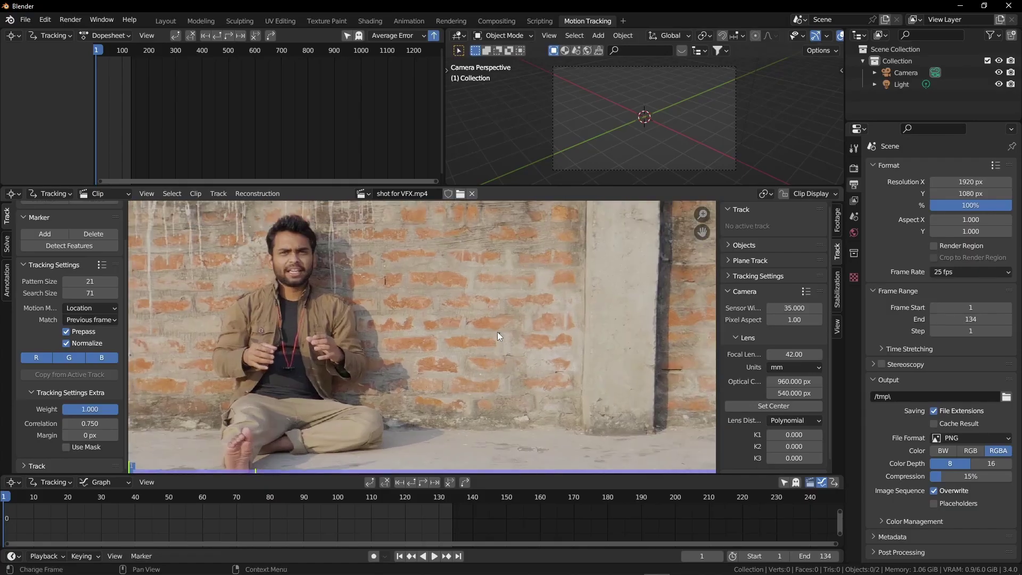
pyautogui.keyDown('ctrl'); pyautogui.click(499, 333); pyautogui.keyUp('ctrl')
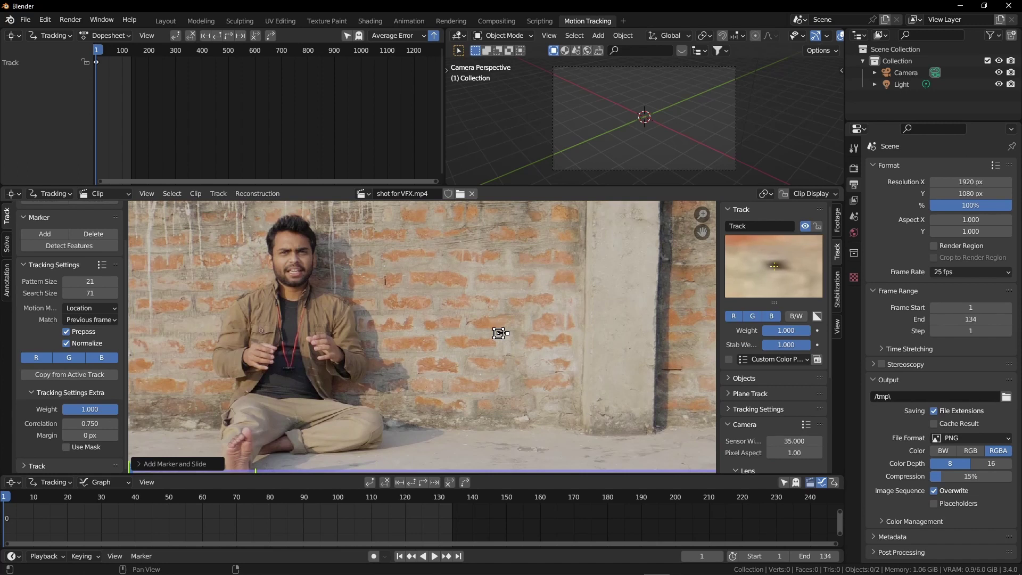
pyautogui.hotkey('ctrl', 't')
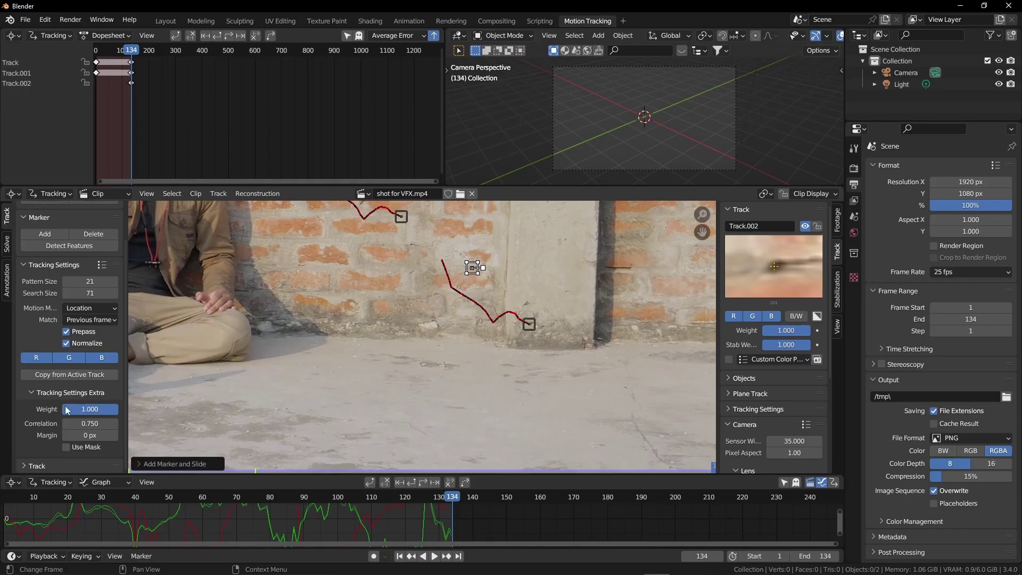
pyautogui.scroll(-4, 37, 455)
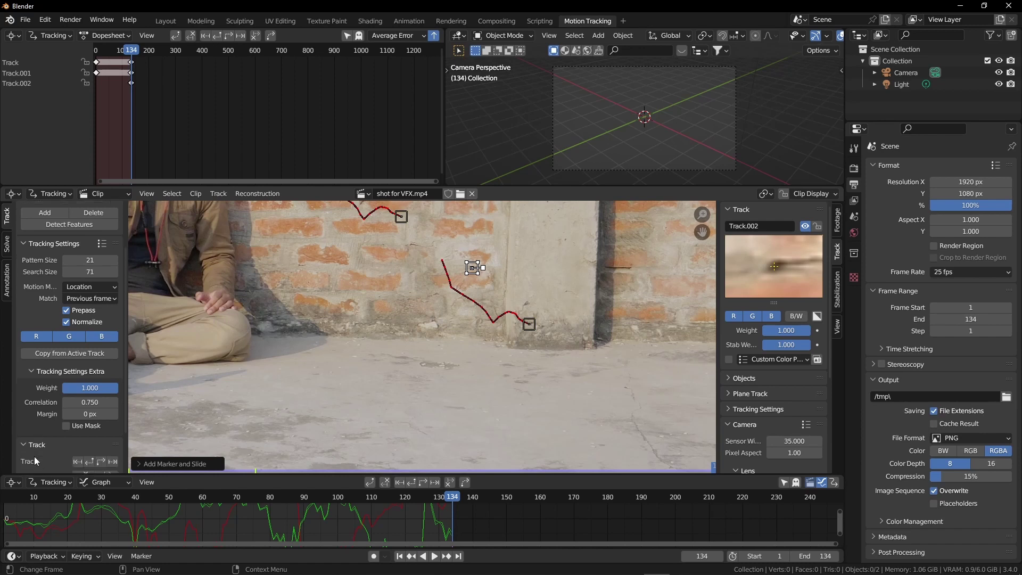
pyautogui.hotkey('shift', 'Left')
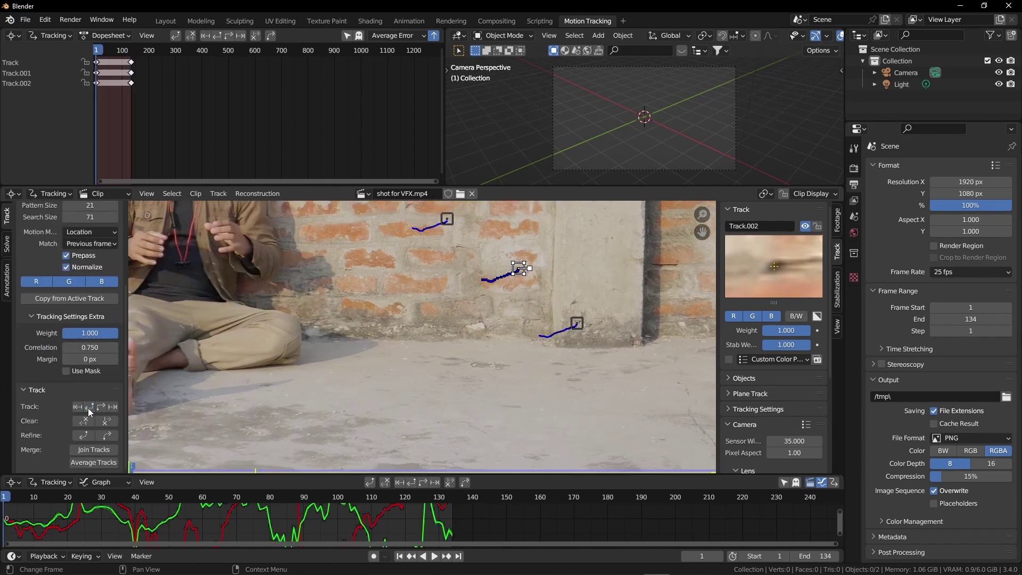
# - Add markers across the brick wall, the wall corner, and the floor
pyautogui.scroll(3, 395, 333)
pyautogui.keyDown('ctrl'); pyautogui.click(395, 334); pyautogui.keyUp('ctrl')
pyautogui.keyDown('ctrl'); pyautogui.click(444, 279); pyautogui.keyUp('ctrl')
pyautogui.keyDown('ctrl'); pyautogui.click(299, 354); pyautogui.keyUp('ctrl')
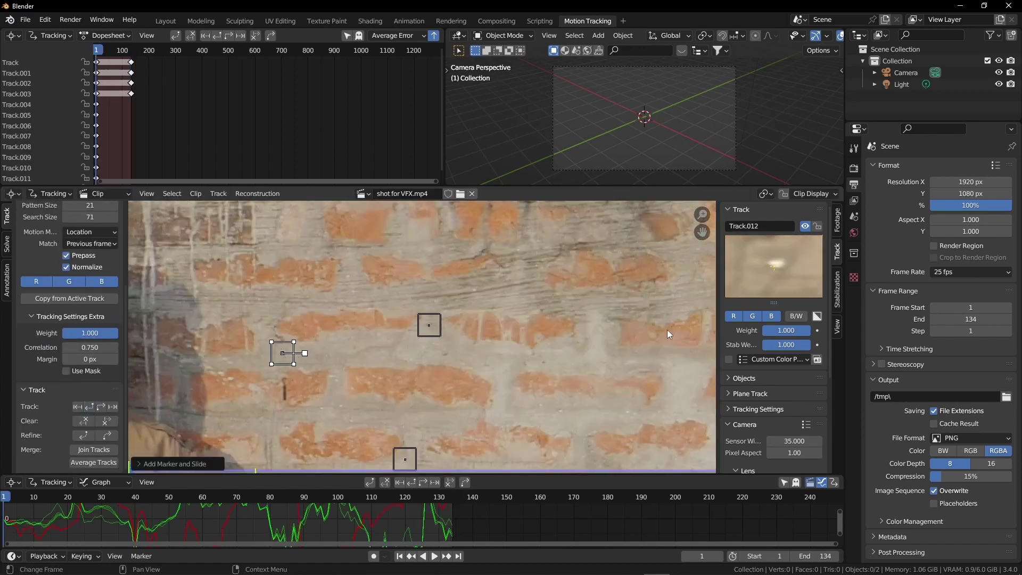
pyautogui.keyDown('ctrl'); pyautogui.click(518, 331); pyautogui.keyUp('ctrl')
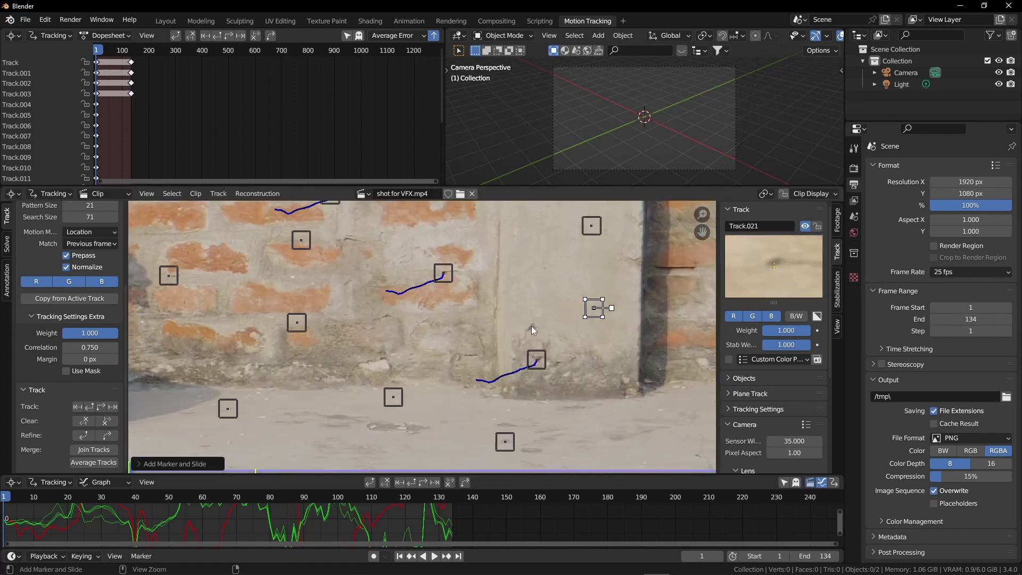
pyautogui.keyDown('ctrl'); pyautogui.click(594, 360); pyautogui.keyUp('ctrl')
pyautogui.keyDown('ctrl'); pyautogui.click(394, 388); pyautogui.keyUp('ctrl')
pyautogui.keyDown('ctrl'); pyautogui.click(399, 310); pyautogui.keyUp('ctrl')
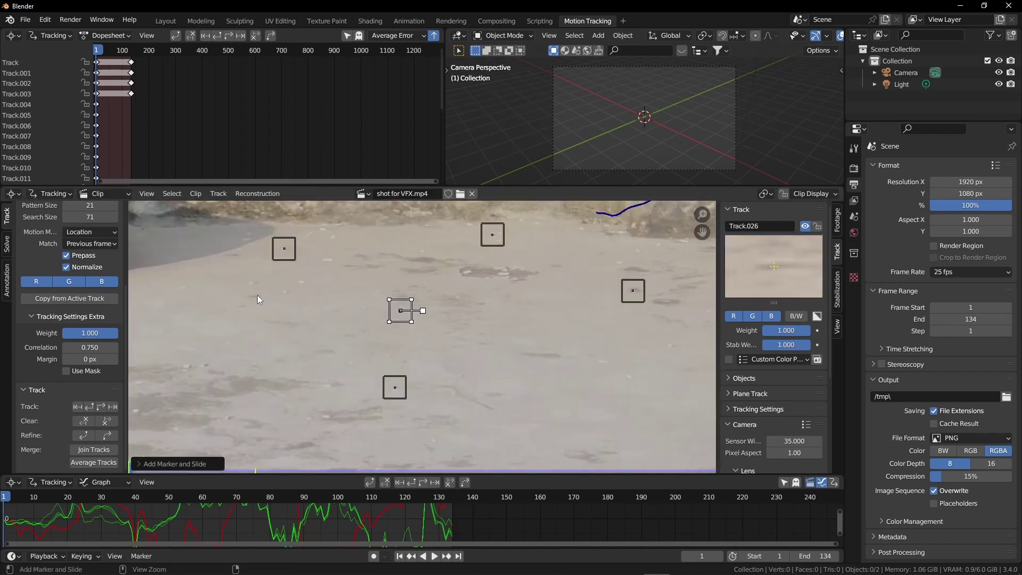
pyautogui.keyDown('ctrl'); pyautogui.click(506, 321); pyautogui.keyUp('ctrl')
# - Add more wall markers beside the man, fit the frame, and select all markers
pyautogui.keyDown('ctrl'); pyautogui.click(319, 408); pyautogui.keyUp('ctrl')
pyautogui.keyDown('ctrl'); pyautogui.click(422, 320); pyautogui.keyUp('ctrl')
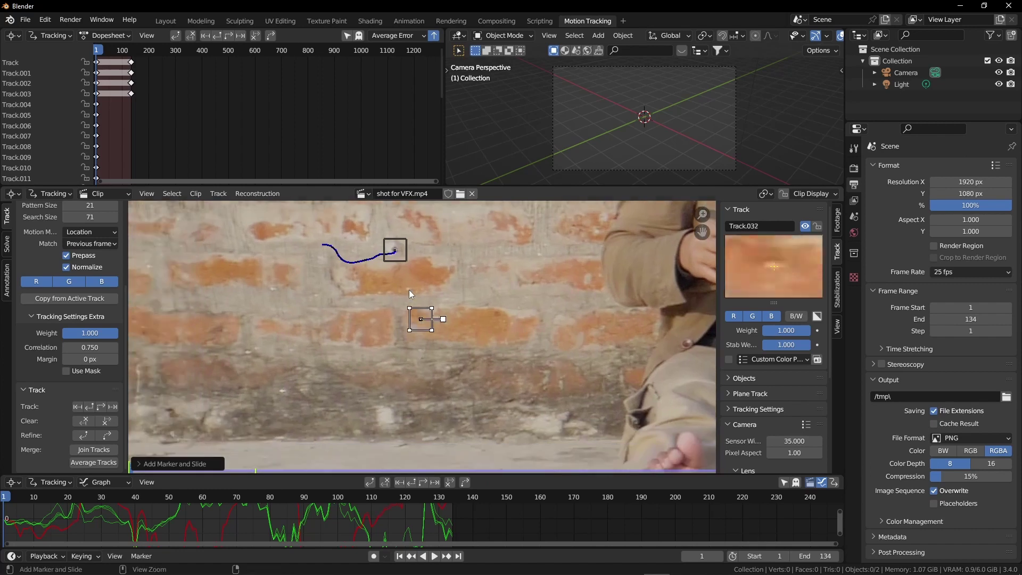
pyautogui.keyDown('ctrl'); pyautogui.click(528, 284); pyautogui.keyUp('ctrl')
pyautogui.keyDown('ctrl'); pyautogui.click(273, 417); pyautogui.keyUp('ctrl')
pyautogui.keyDown('ctrl'); pyautogui.click(397, 319); pyautogui.keyUp('ctrl')
pyautogui.keyDown('ctrl'); pyautogui.click(447, 367); pyautogui.keyUp('ctrl')
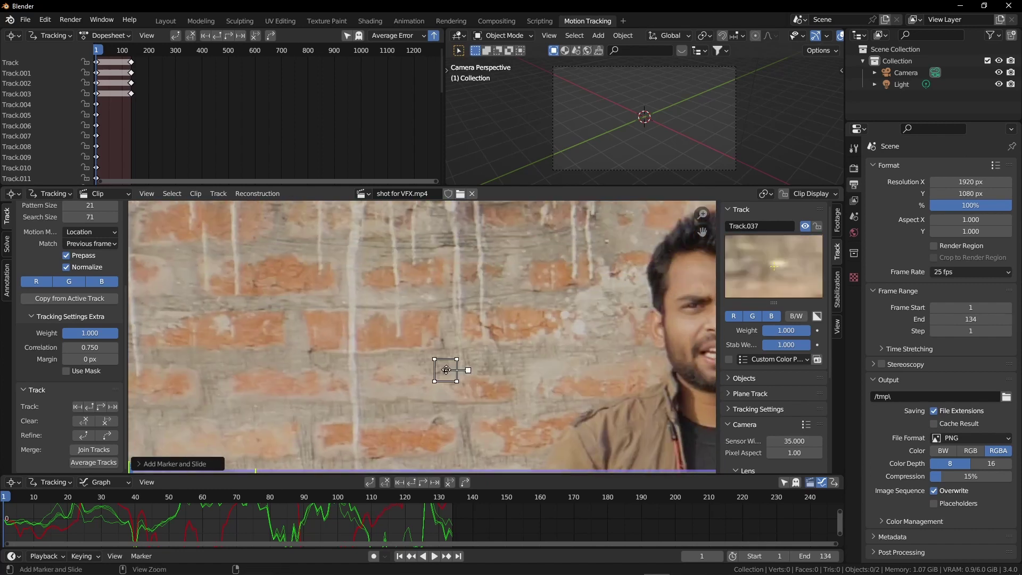
pyautogui.press('Home')
pyautogui.press('a')
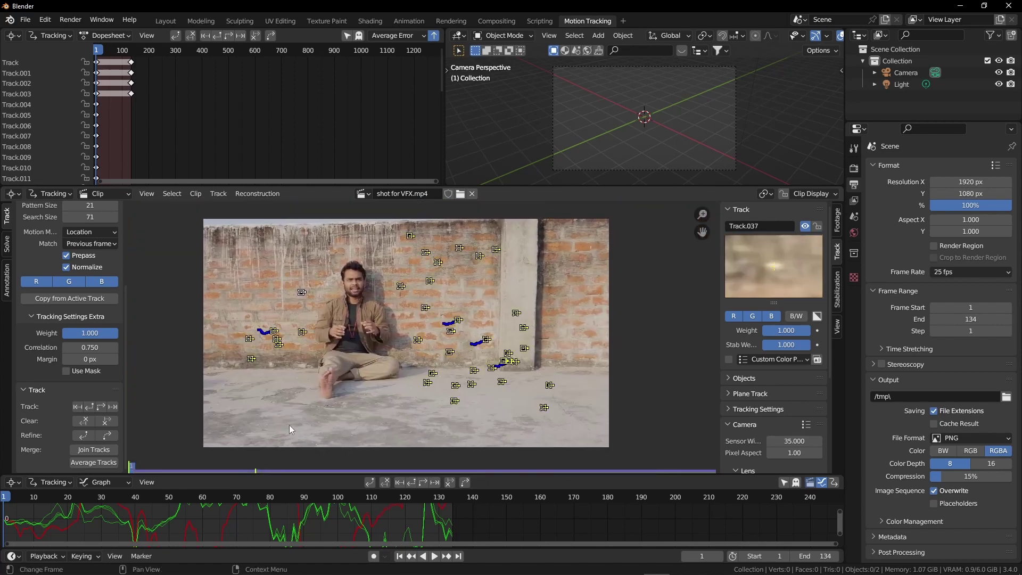
# - Track all markers forward, delete the three short failed tracks, and rewind to frame 1
pyautogui.click(113, 407)
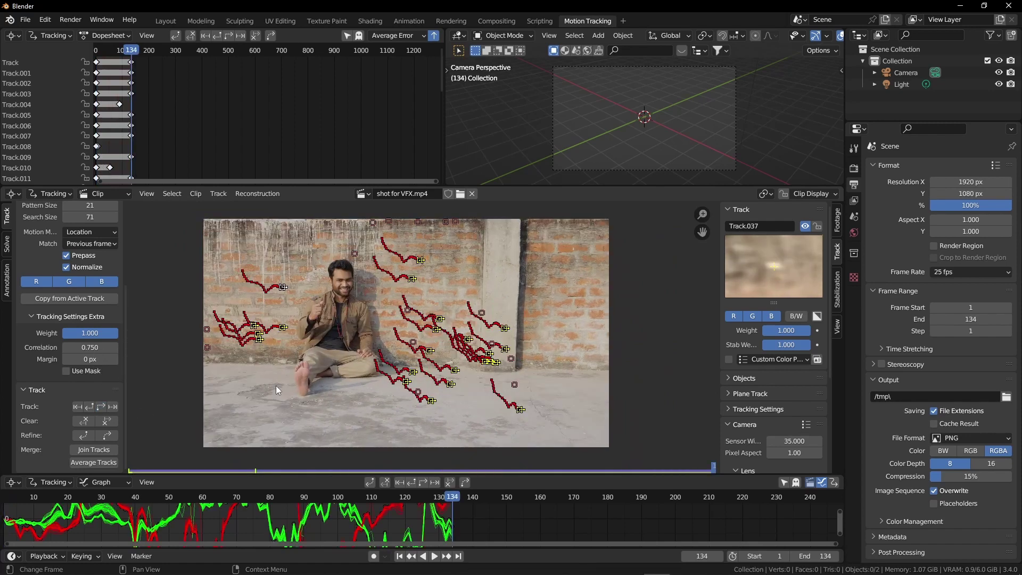
pyautogui.click(207, 330)
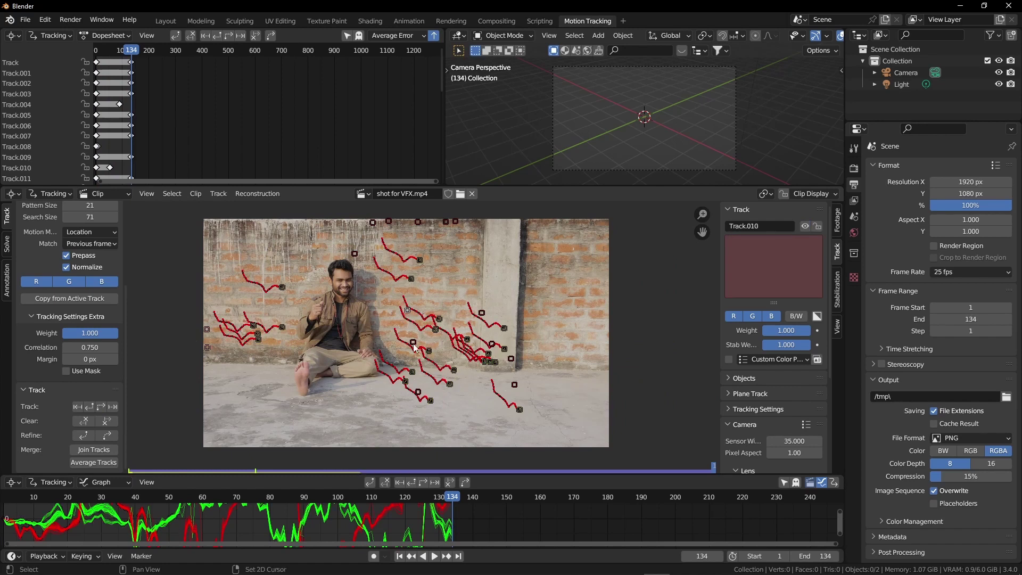
pyautogui.click(513, 359)
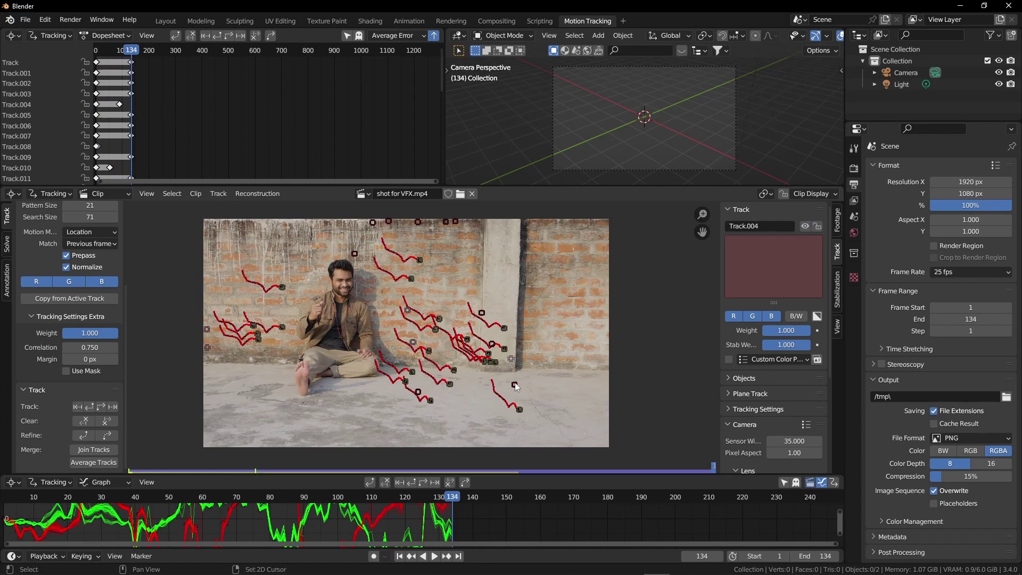
pyautogui.click(374, 223)
pyautogui.press('x')
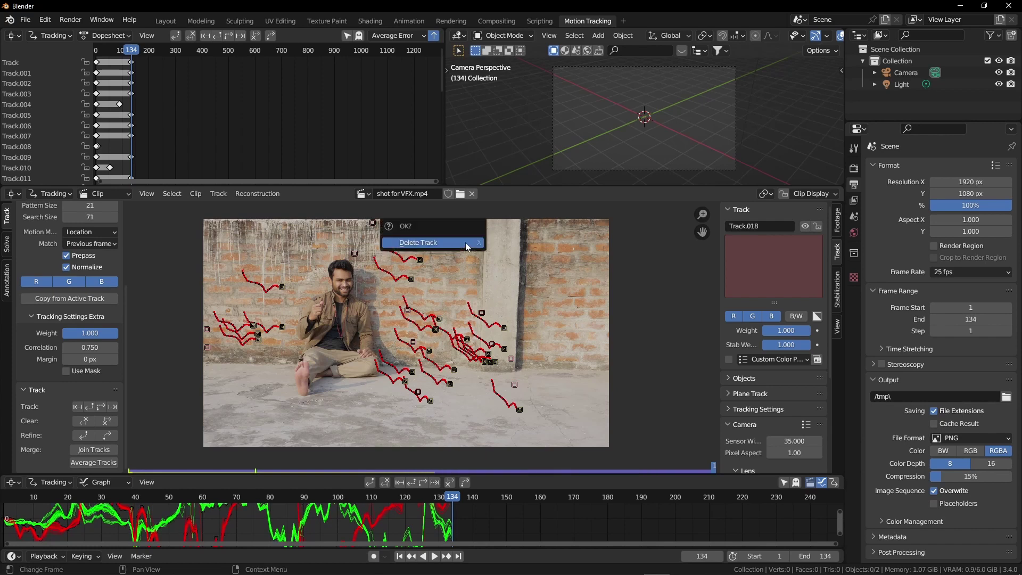
pyautogui.click(465, 242)
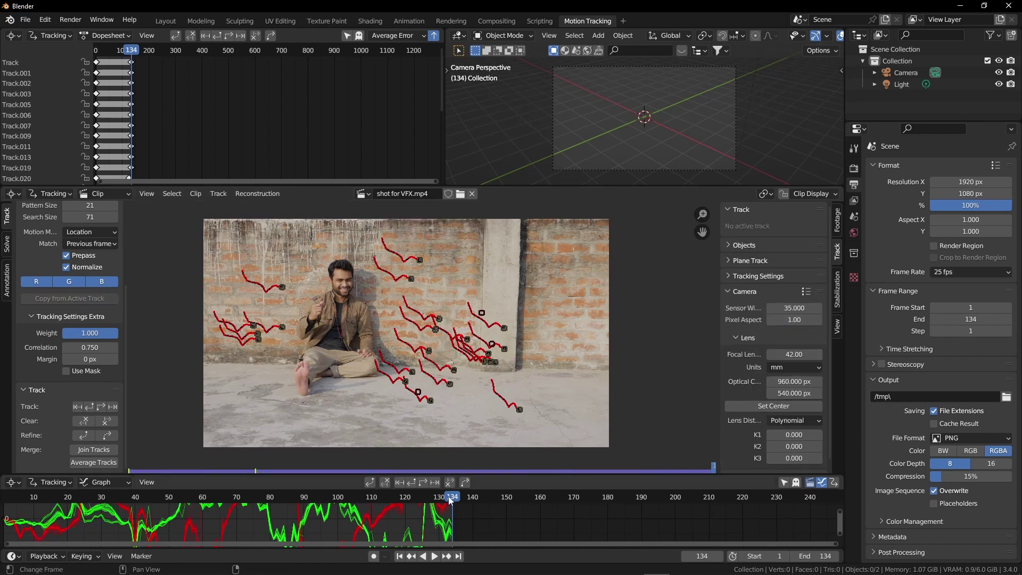
pyautogui.moveTo(450, 500); pyautogui.dragTo(5, 501)
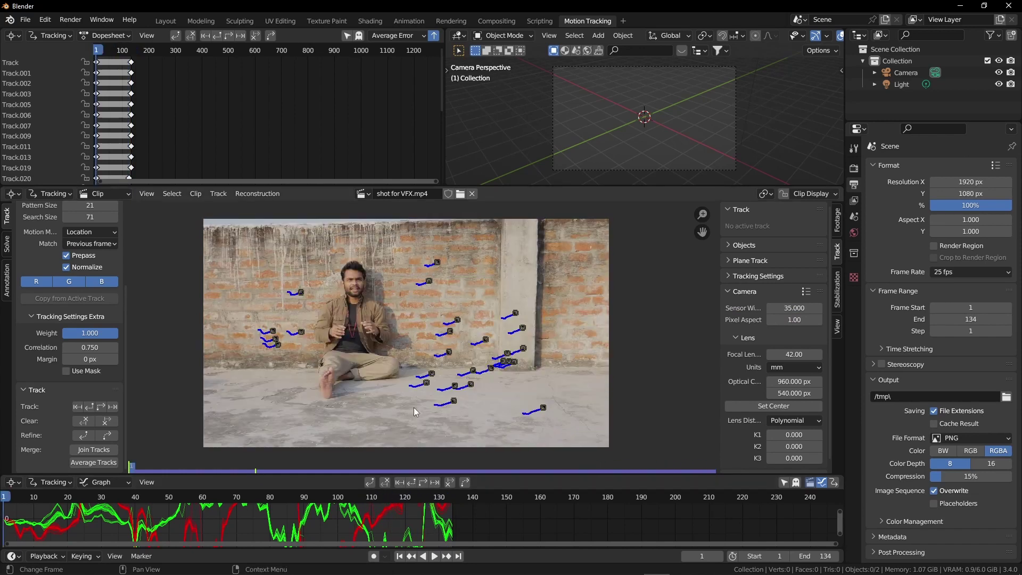
# - Add three more tracking markers on the floor
pyautogui.scroll(8, 375, 418)
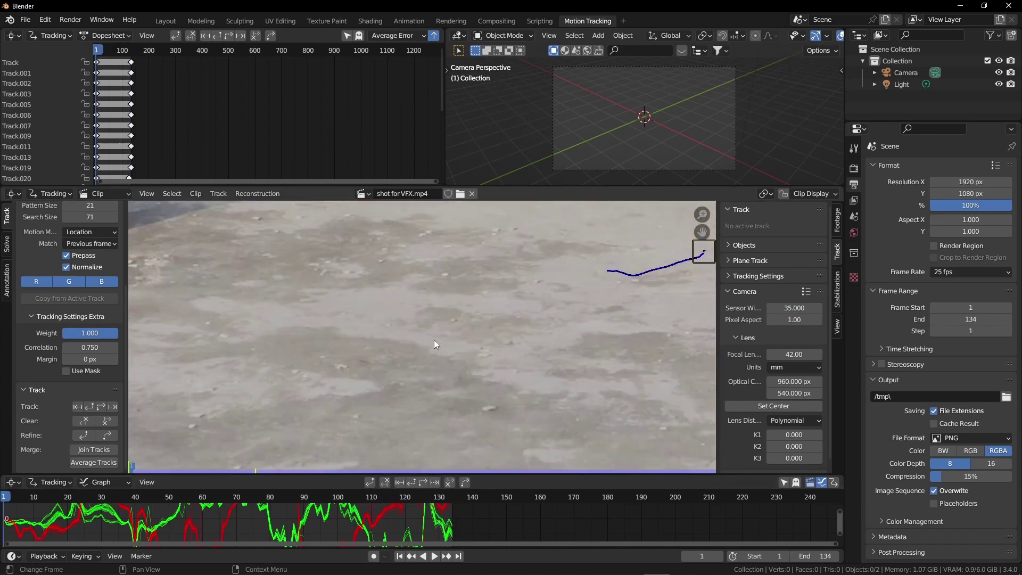
pyautogui.keyDown('ctrl'); pyautogui.click(452, 358); pyautogui.keyUp('ctrl')
pyautogui.keyDown('ctrl'); pyautogui.click(441, 313); pyautogui.keyUp('ctrl')
pyautogui.scroll(-3, 437, 357)
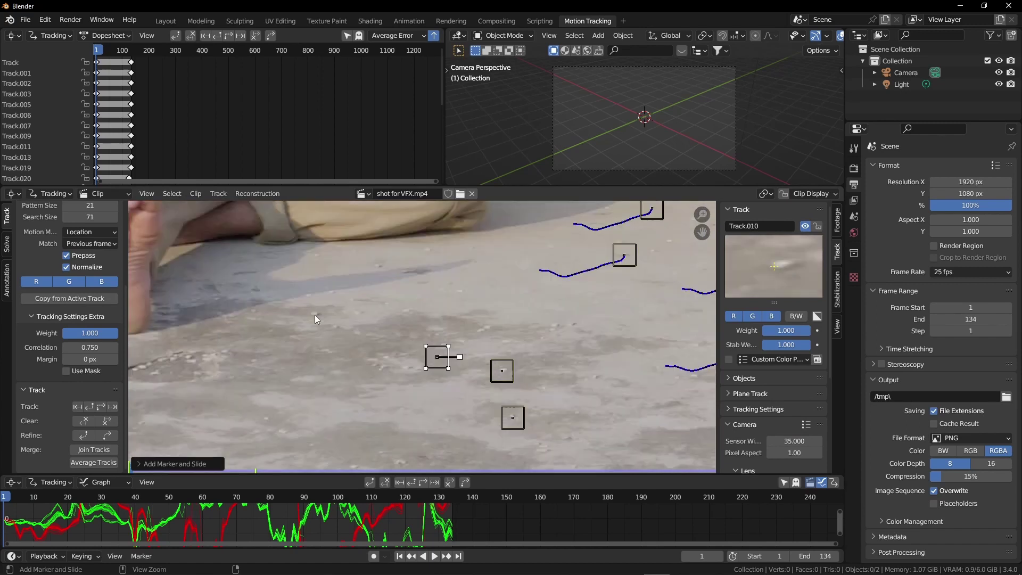
pyautogui.keyDown('ctrl'); pyautogui.click(317, 314); pyautogui.keyUp('ctrl')
pyautogui.scroll(-5, 358, 367)
# - Select eight floor markers and track them forward to frame 134
pyautogui.keyDown('ctrl'); pyautogui.click(258, 290); pyautogui.keyUp('ctrl')
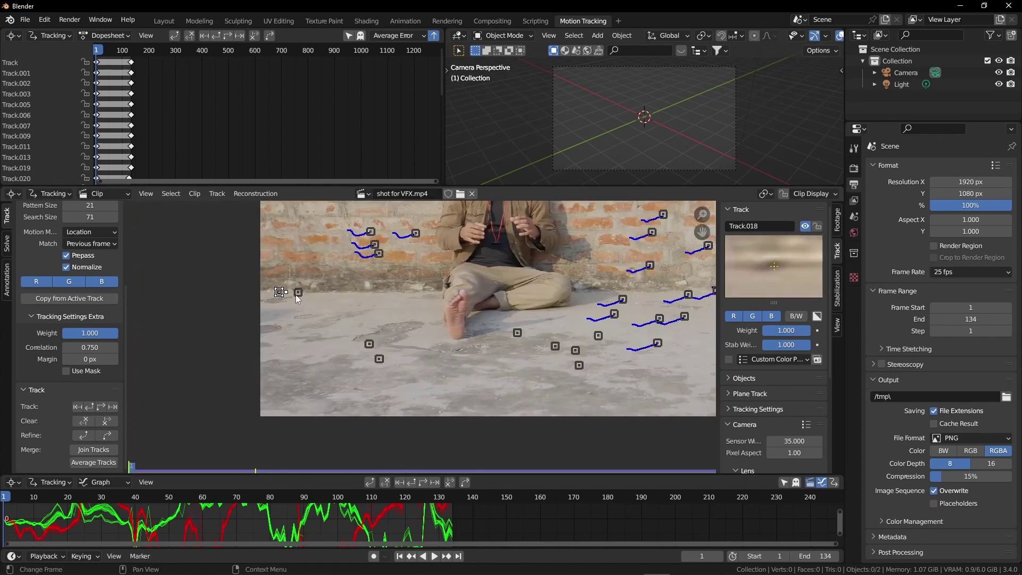
pyautogui.keyDown('shift'); pyautogui.click(368, 343); pyautogui.keyUp('shift')
pyautogui.keyDown('shift'); pyautogui.click(379, 358); pyautogui.keyUp('shift')
pyautogui.keyDown('shift'); pyautogui.click(517, 333); pyautogui.keyUp('shift')
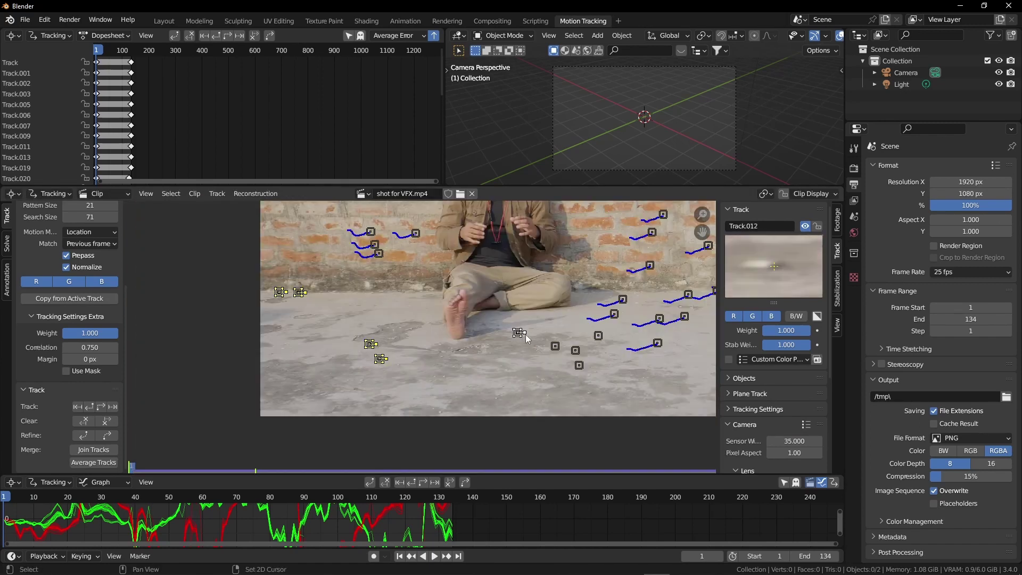
pyautogui.keyDown('shift'); pyautogui.click(555, 346); pyautogui.keyUp('shift')
pyautogui.keyDown('shift'); pyautogui.click(575, 351); pyautogui.keyUp('shift')
pyautogui.keyDown('shift'); pyautogui.click(599, 336); pyautogui.keyUp('shift')
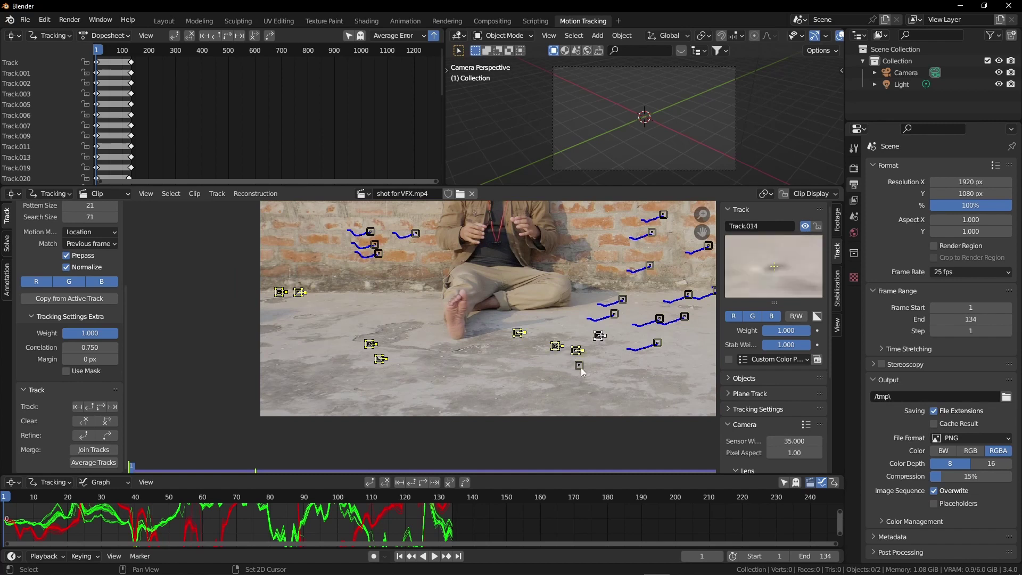
pyautogui.keyDown('shift'); pyautogui.click(579, 365); pyautogui.keyUp('shift')
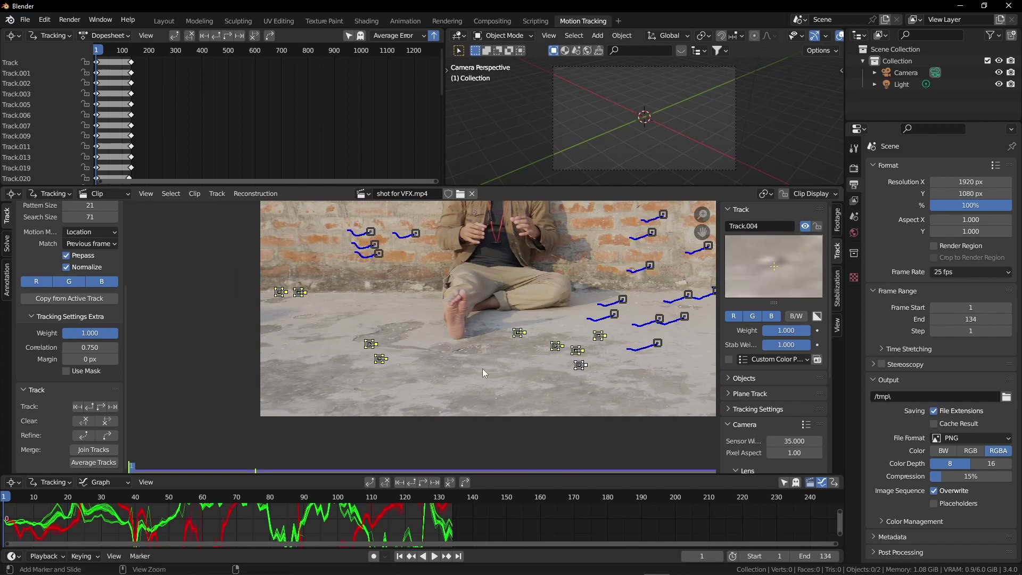
pyautogui.hotkey('ctrl', 't')
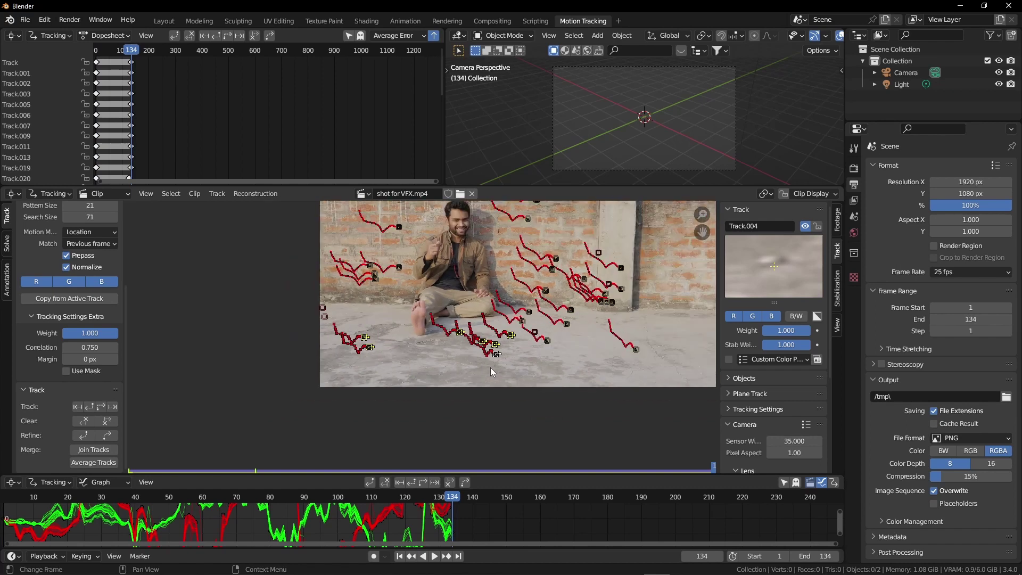
# - Delete the badly tracked marker
pyautogui.click(549, 292)
pyautogui.press('f')
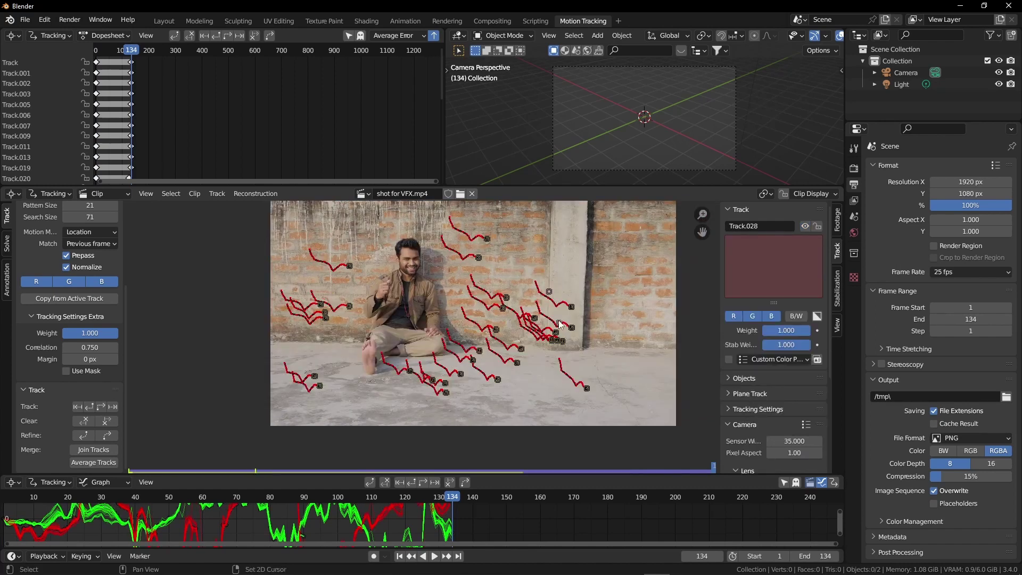
pyautogui.press('x')
pyautogui.click(572, 336)
# - Solve camera motion, then set manual keyframes 50 and 80 and re-solve to 1.45 px error
pyautogui.click(7, 243)
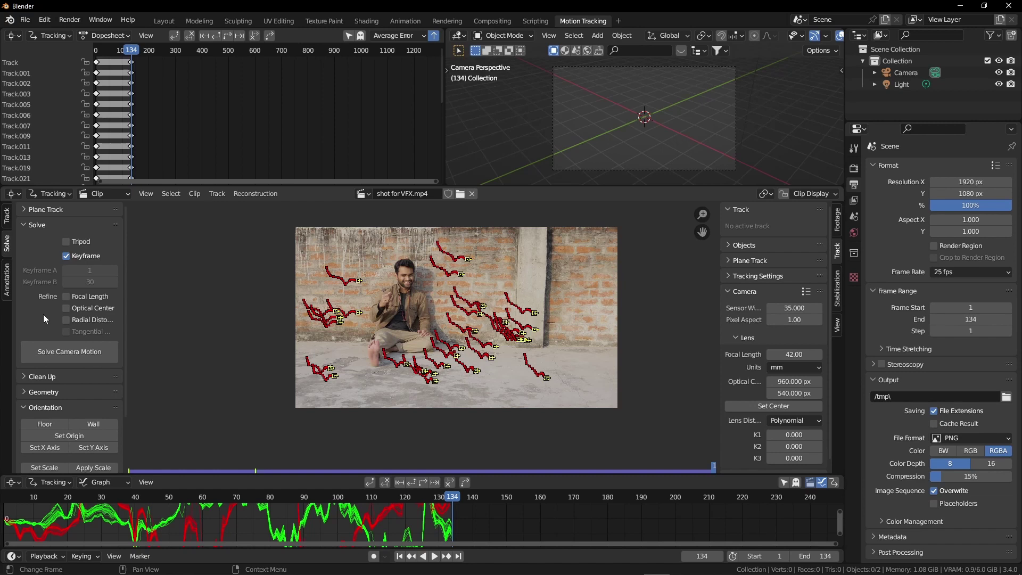
pyautogui.click(44, 354)
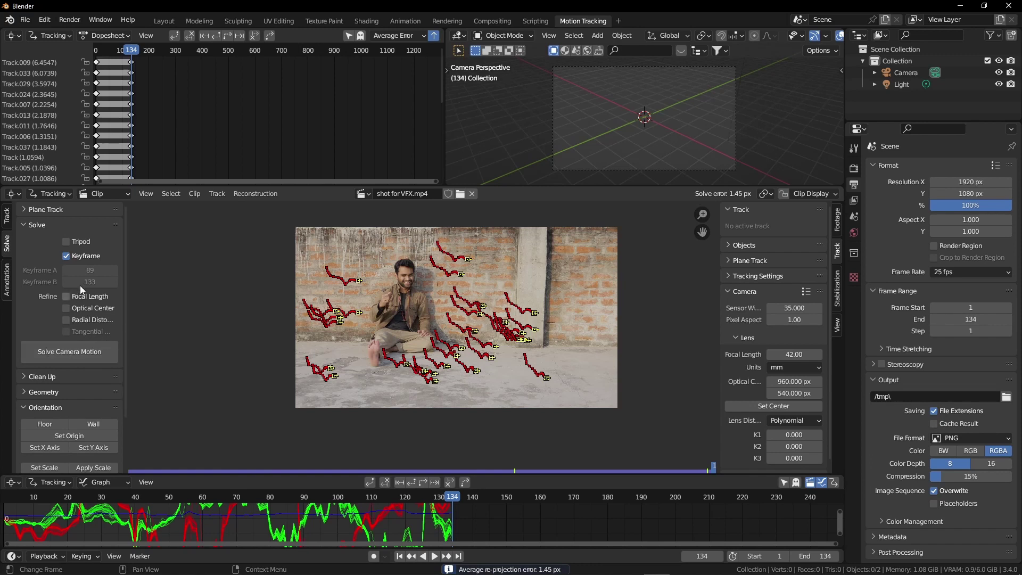
pyautogui.click(66, 256)
pyautogui.moveTo(415, 496); pyautogui.dragTo(292, 506)
pyautogui.click(90, 270)
pyautogui.write('50')
pyautogui.press('Return')
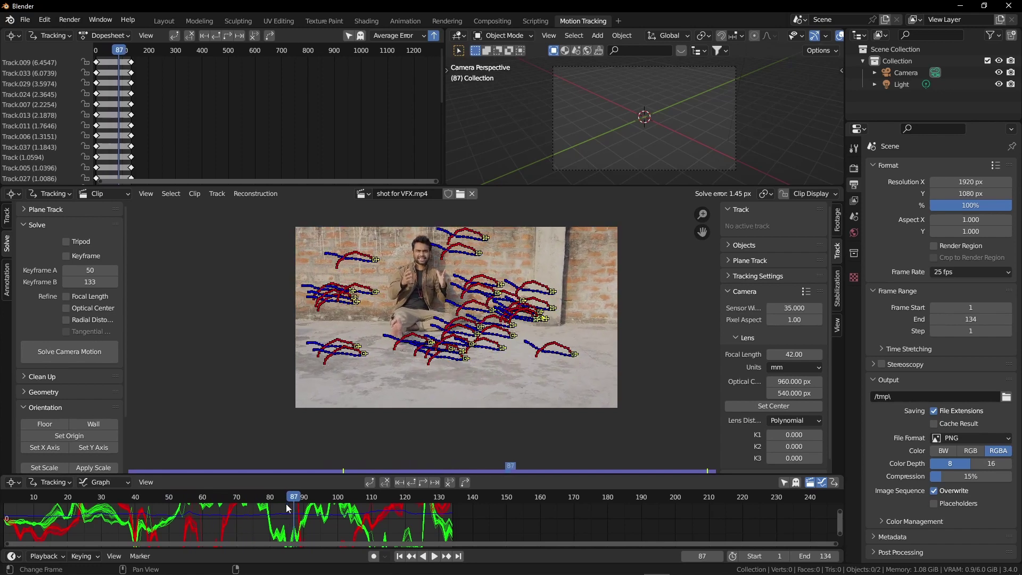
pyautogui.click(59, 344)
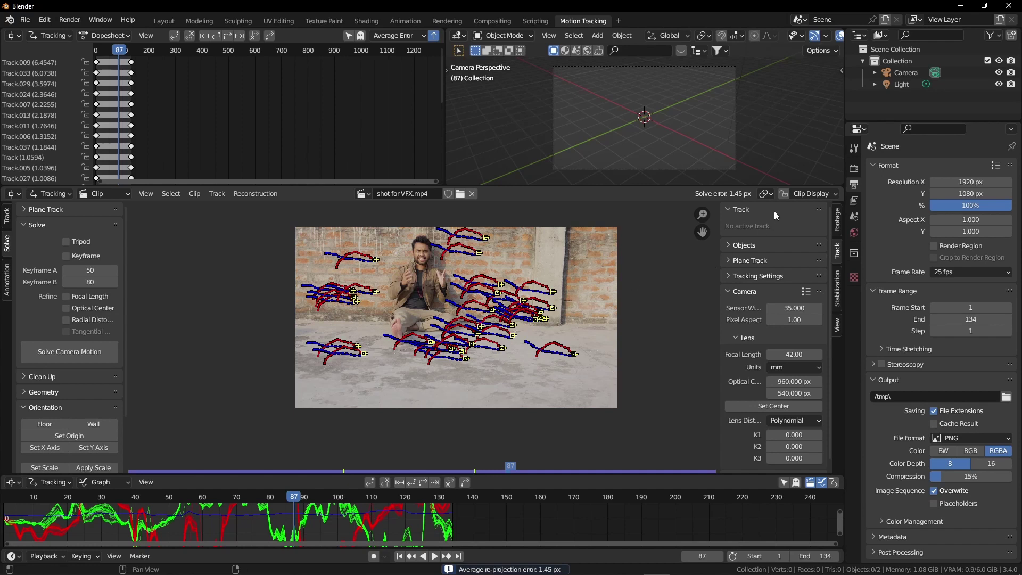
# - Show track names and errors via Clip Display Info, and select high-error Track.024
pyautogui.click(814, 193)
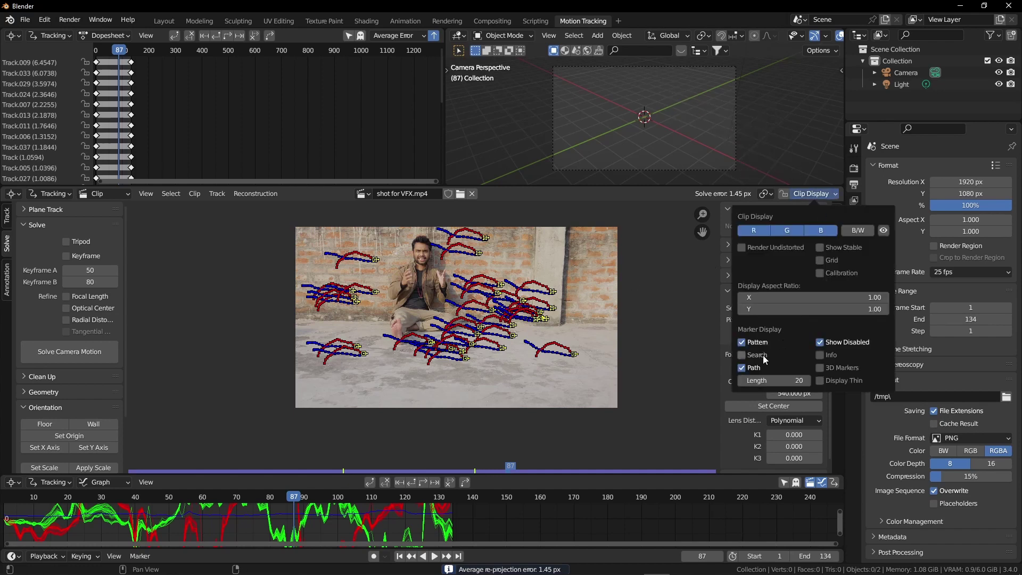
pyautogui.click(821, 355)
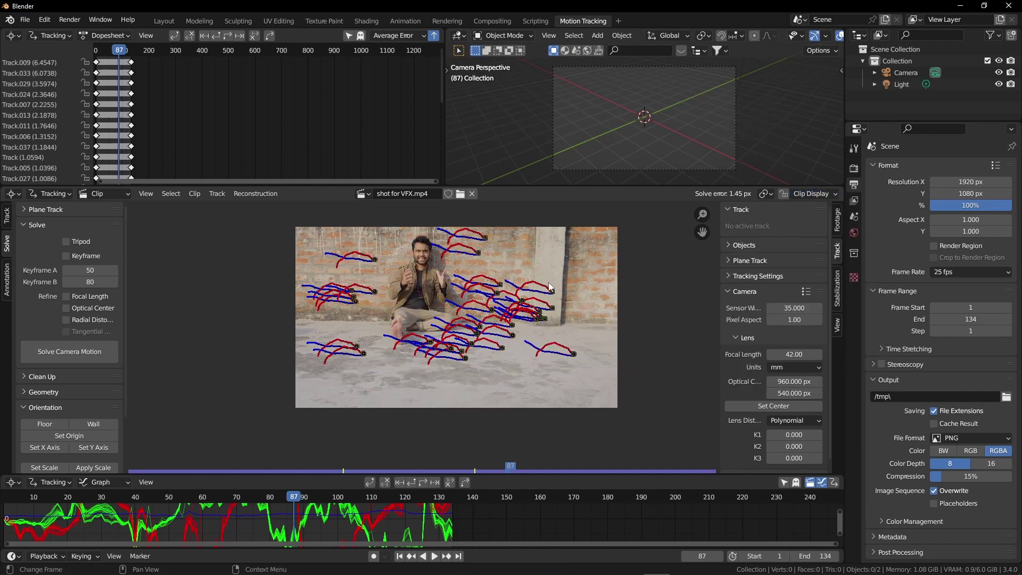
pyautogui.scroll(2, 564, 316)
pyautogui.click(664, 365)
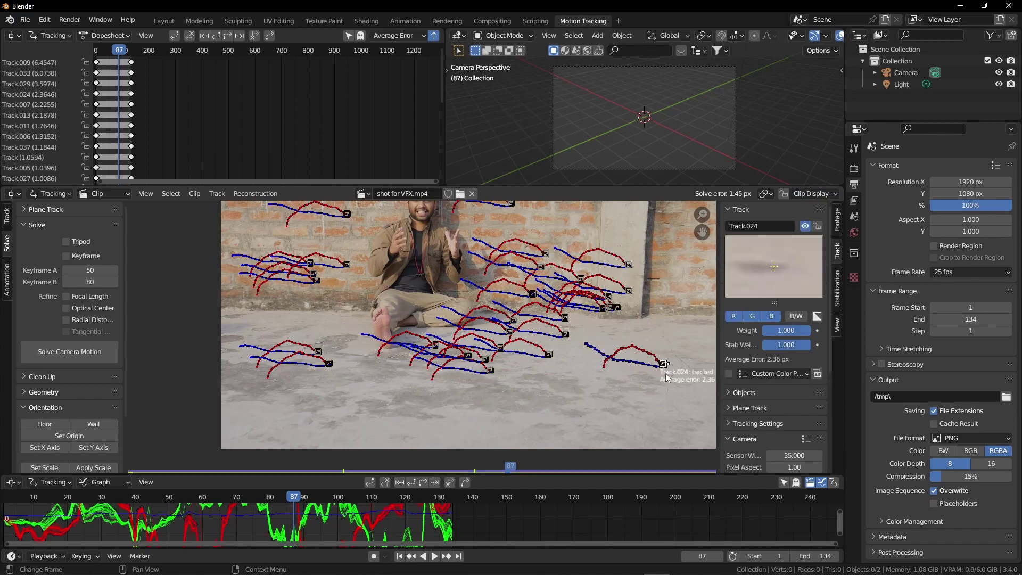
pyautogui.moveTo(670, 392); pyautogui.dragTo(612, 381, button='middle')
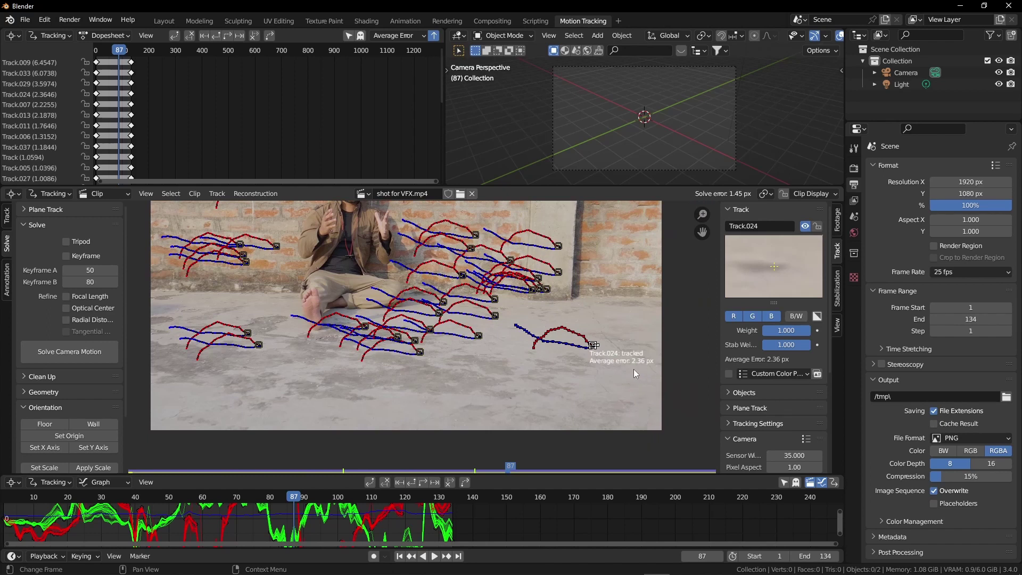
# - Delete Track.024 and re-solve the camera, bringing the error down to 0.82 px
pyautogui.press('x')
pyautogui.click(604, 355)
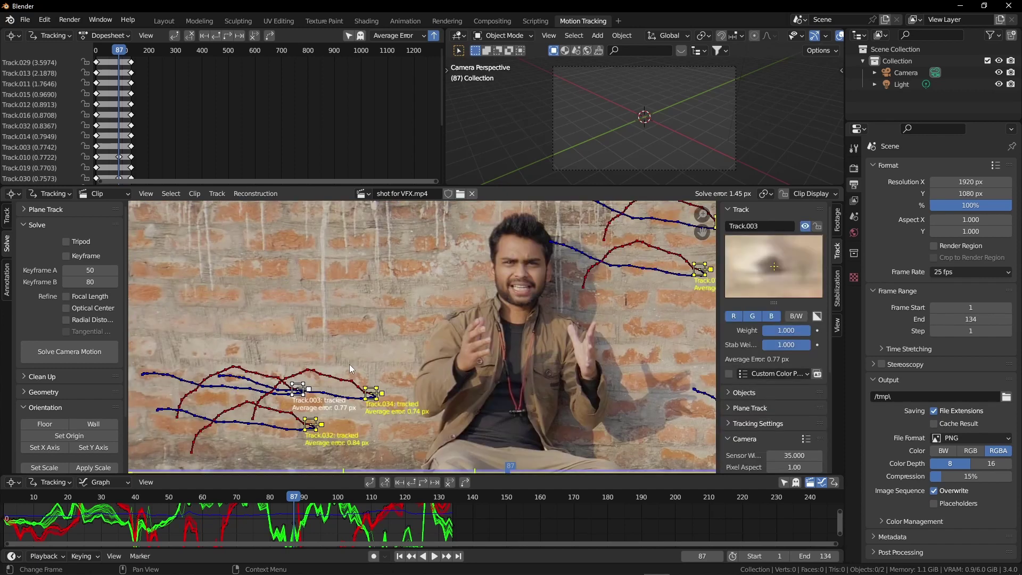
pyautogui.scroll(-3, 426, 335)
pyautogui.scroll(1, 394, 323)
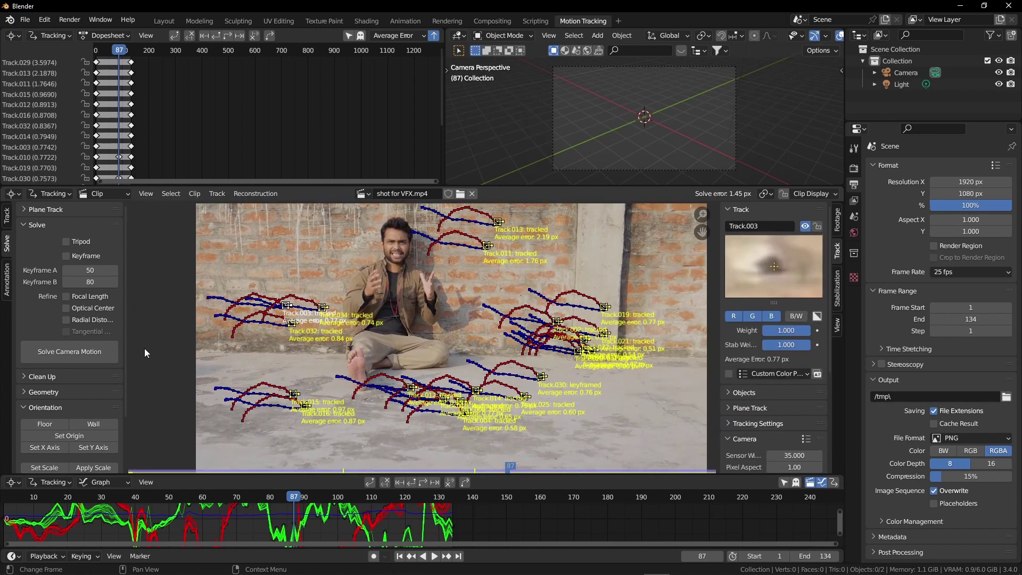
pyautogui.click(70, 351)
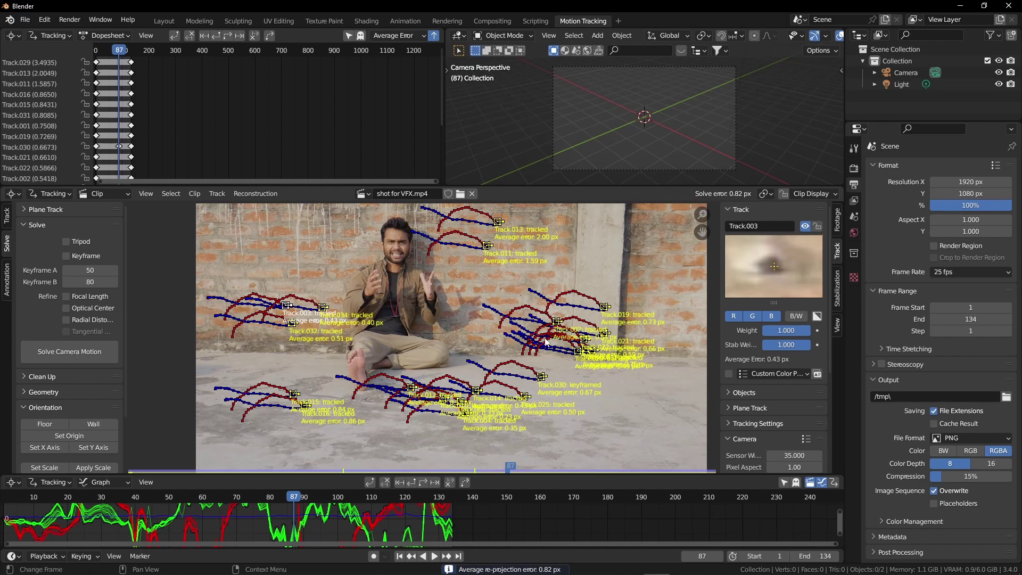
# - Deselect all tracks and run Setup Tracking Scene to create the cube and ground
pyautogui.hotkey('alt', 'a')
pyautogui.scroll(-1, 547, 342)
pyautogui.scroll(-3, 99, 359)
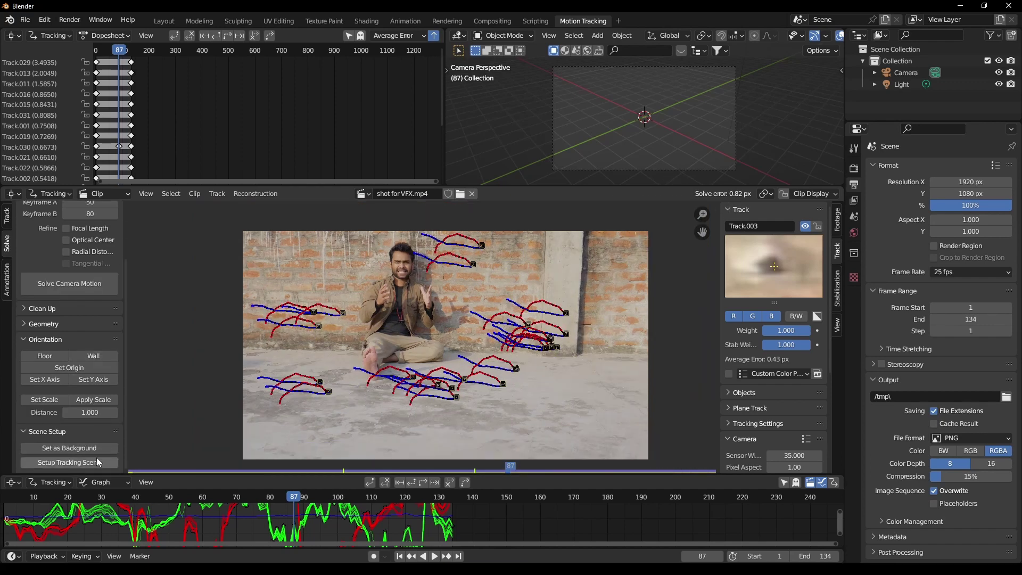
pyautogui.click(70, 463)
# - Orient the floor to three selected floor tracks, then stop playback at frame 1
pyautogui.scroll(2, 461, 400)
pyautogui.click(478, 390)
pyautogui.keyDown('shift'); pyautogui.click(467, 413); pyautogui.keyUp('shift')
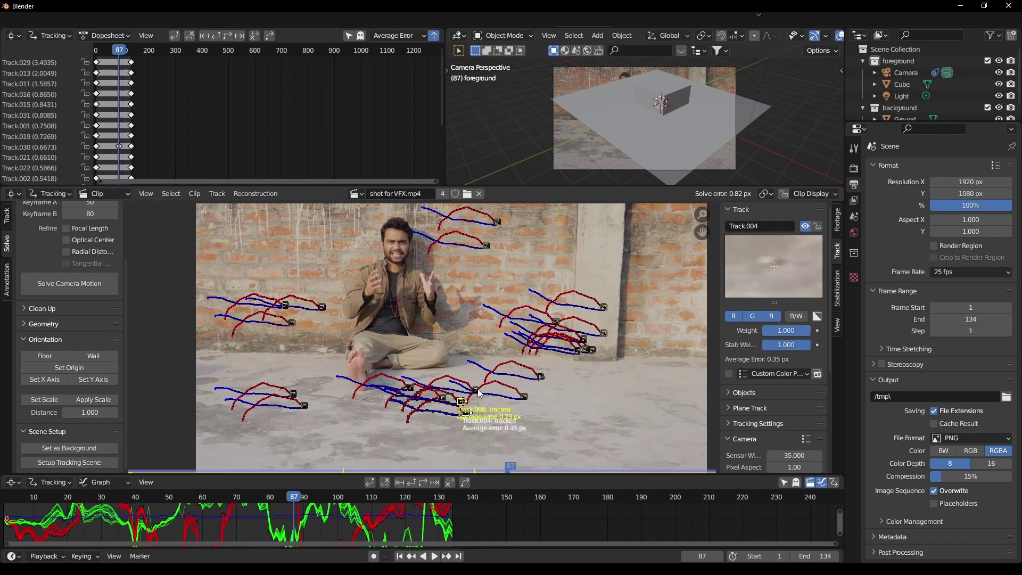
pyautogui.keyDown('shift'); pyautogui.click(461, 401); pyautogui.keyUp('shift')
pyautogui.click(51, 355)
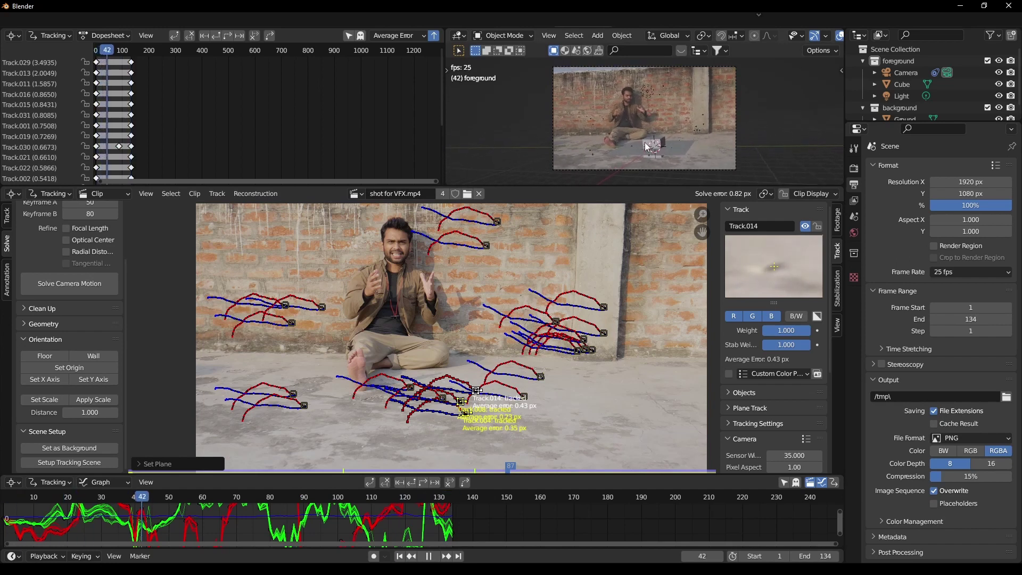
pyautogui.press('space')
pyautogui.hotkey('shift', 'Left')
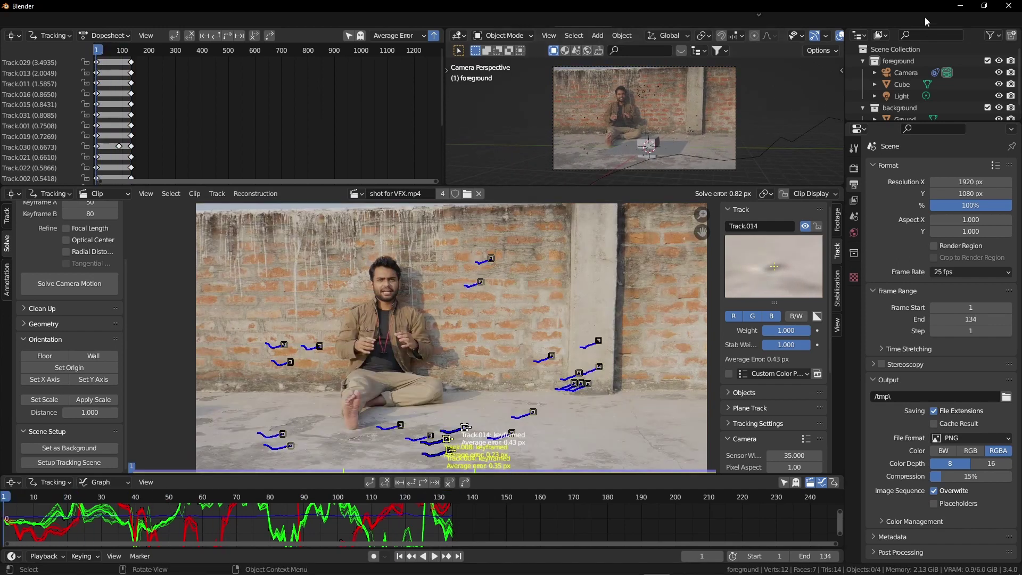
# - In the Layout workspace camera view, delete the Ground plane and placeholder Cube
pyautogui.click(983, 7)
pyautogui.click(176, 30)
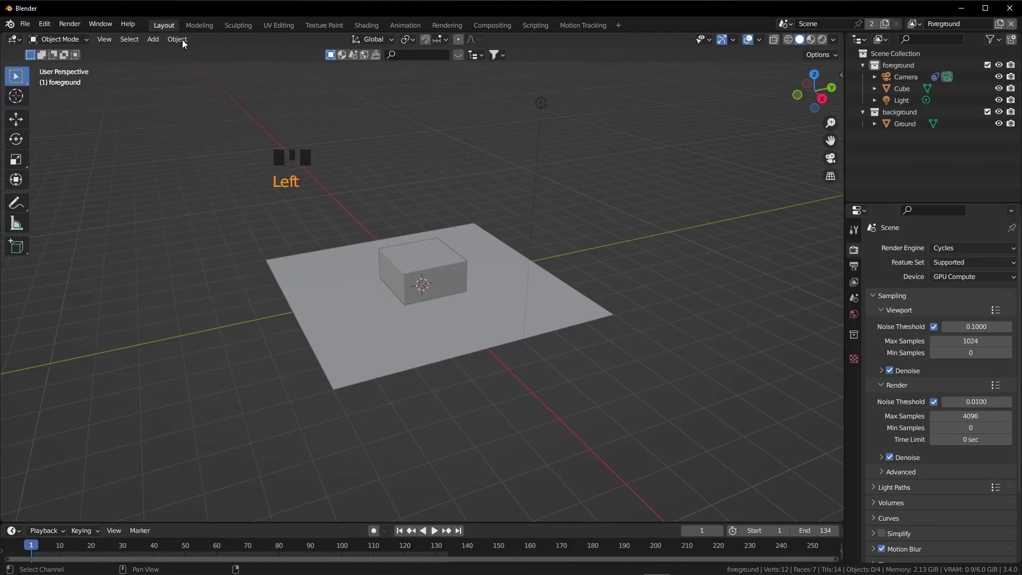
pyautogui.press('KP_0')
pyautogui.click(520, 395)
pyautogui.press('x')
pyautogui.click(520, 395)
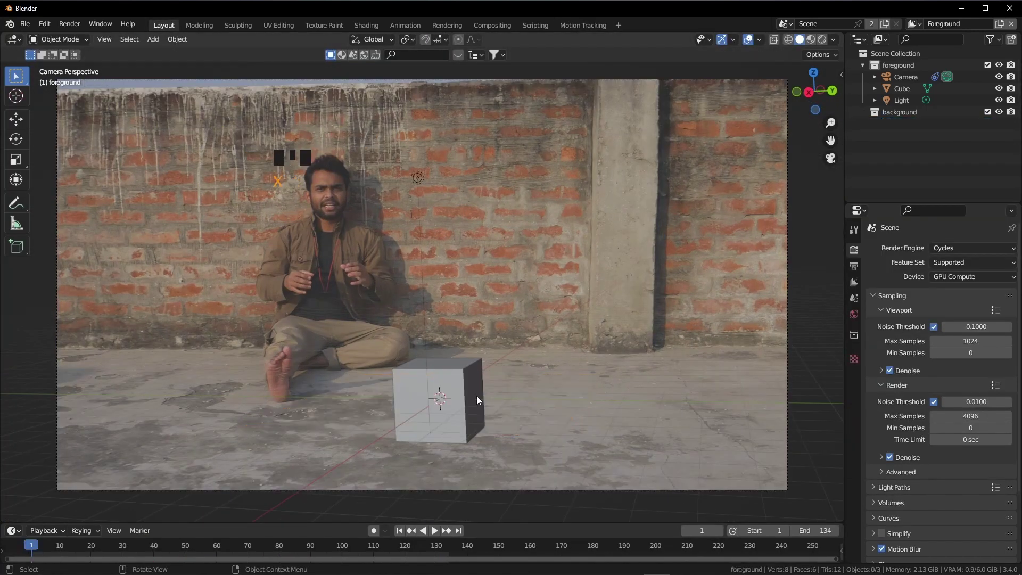
pyautogui.click(468, 395)
pyautogui.press('x')
pyautogui.click(468, 395)
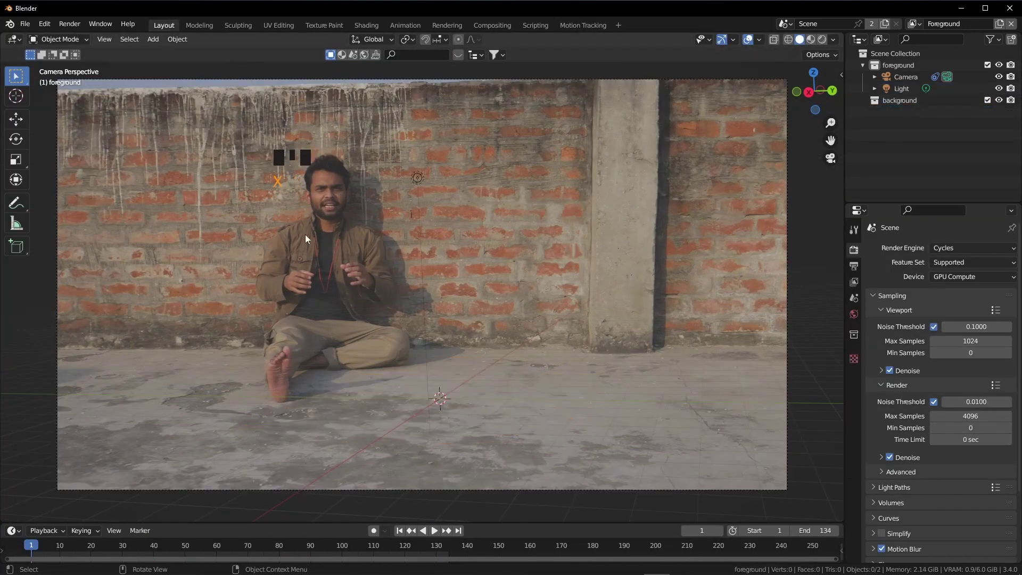
# - Append the Box collection from Box.blend into the scene
pyautogui.click(25, 25)
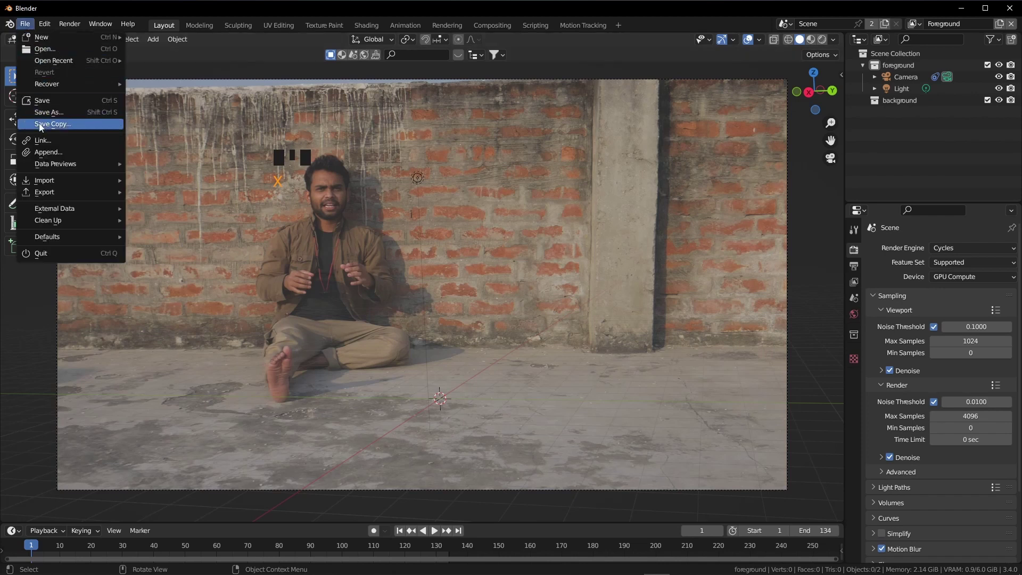
pyautogui.click(47, 153)
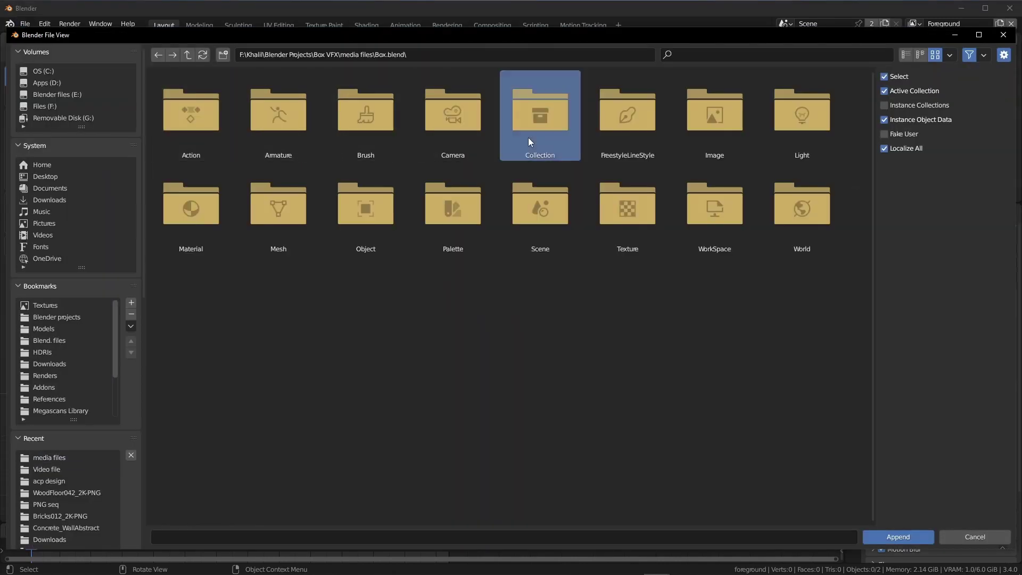
pyautogui.doubleClick(529, 138)
pyautogui.doubleClick(190, 123)
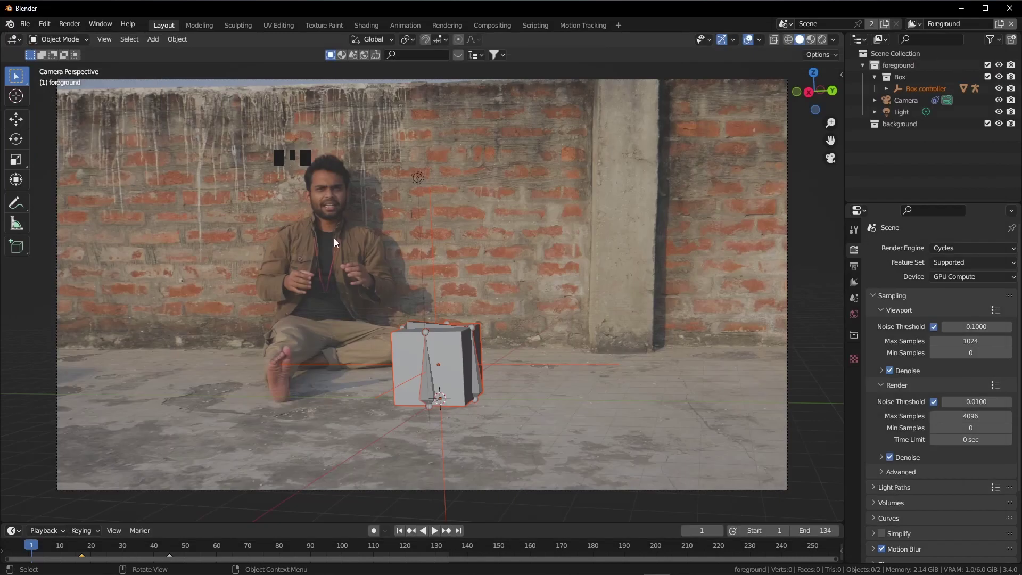
# - Move the Box object's two keyframes later, to frames 94 and 122
pyautogui.moveTo(357, 523); pyautogui.dragTo(102, 472)
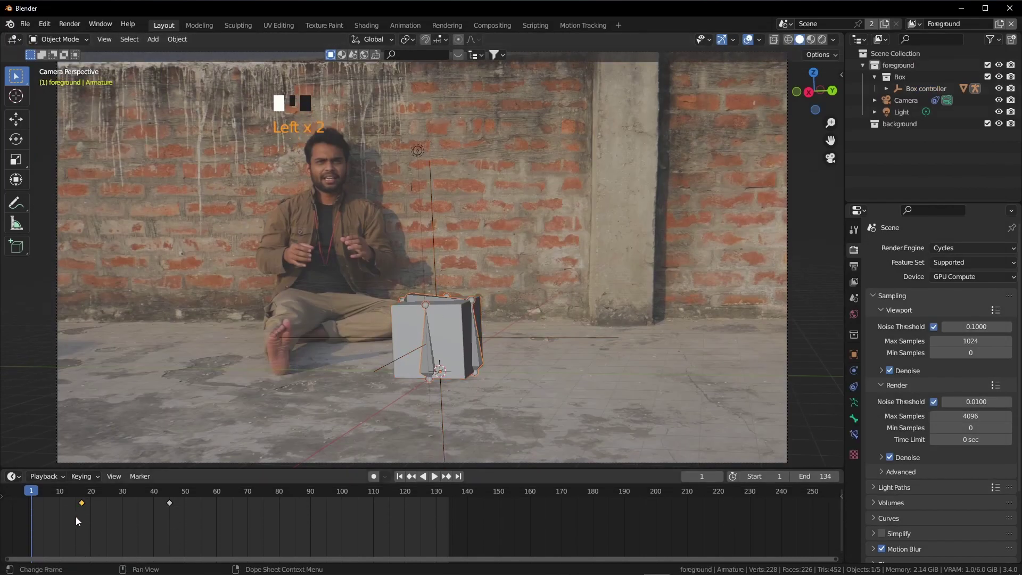
pyautogui.moveTo(76, 521); pyautogui.dragTo(195, 504)
pyautogui.moveTo(311, 504); pyautogui.dragTo(449, 506)
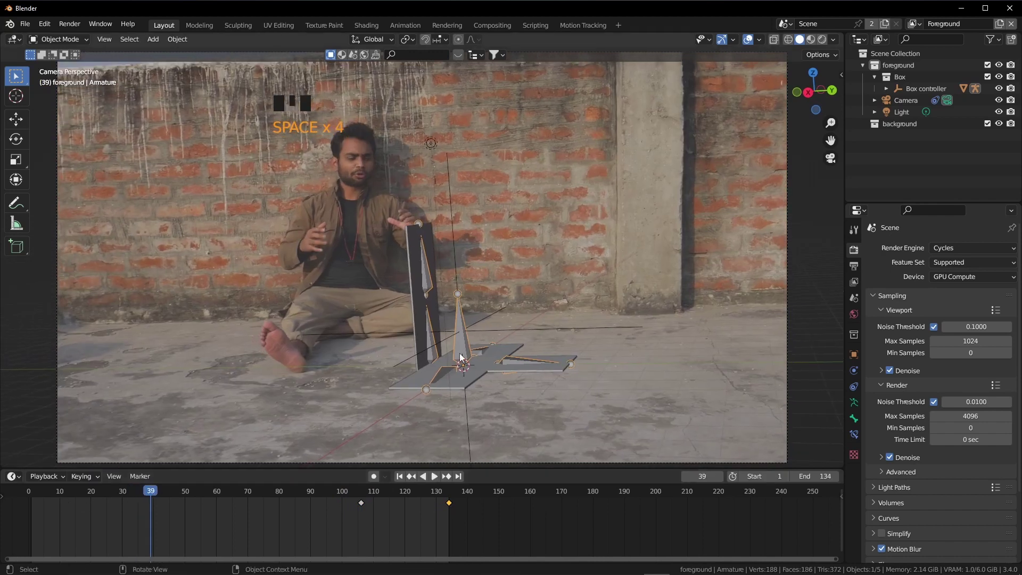
# - In Pose Mode, shift all bone keyframes about 63 frames later and play from frame 101
pyautogui.hotkey('ctrl', 'Tab')
pyautogui.press('a')
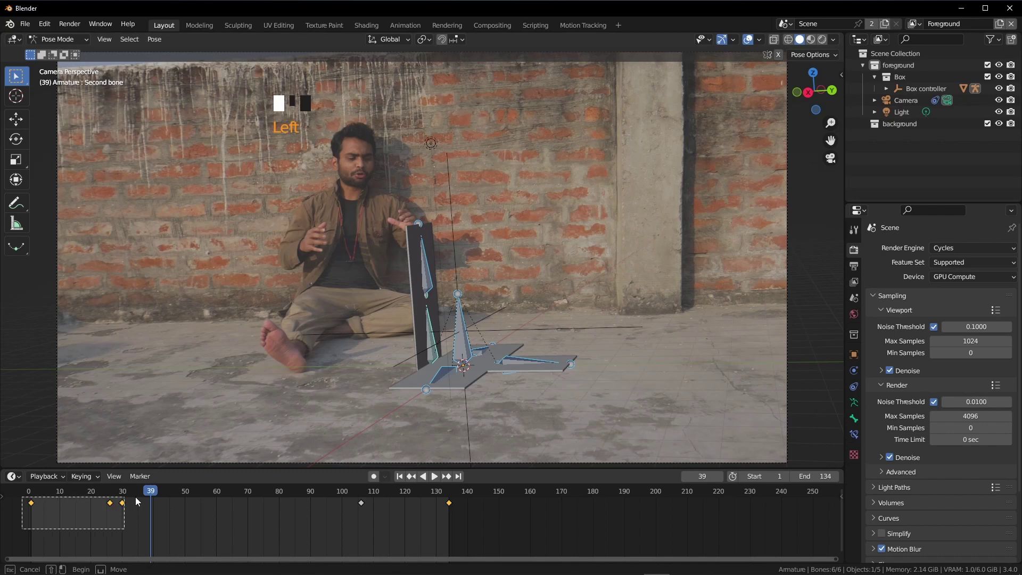
pyautogui.moveTo(122, 504); pyautogui.dragTo(345, 501)
pyautogui.click(453, 533)
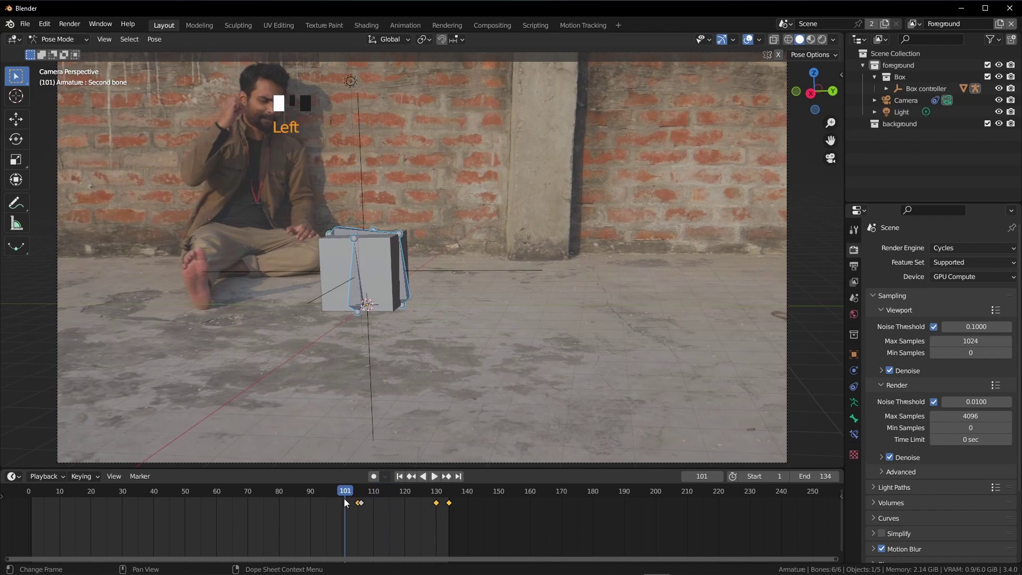
pyautogui.press('space')
pyautogui.press('space')
# - Slide the Box controller along the floor and rotate it about 22° around Z
pyautogui.hotkey('ctrl', 'Tab')
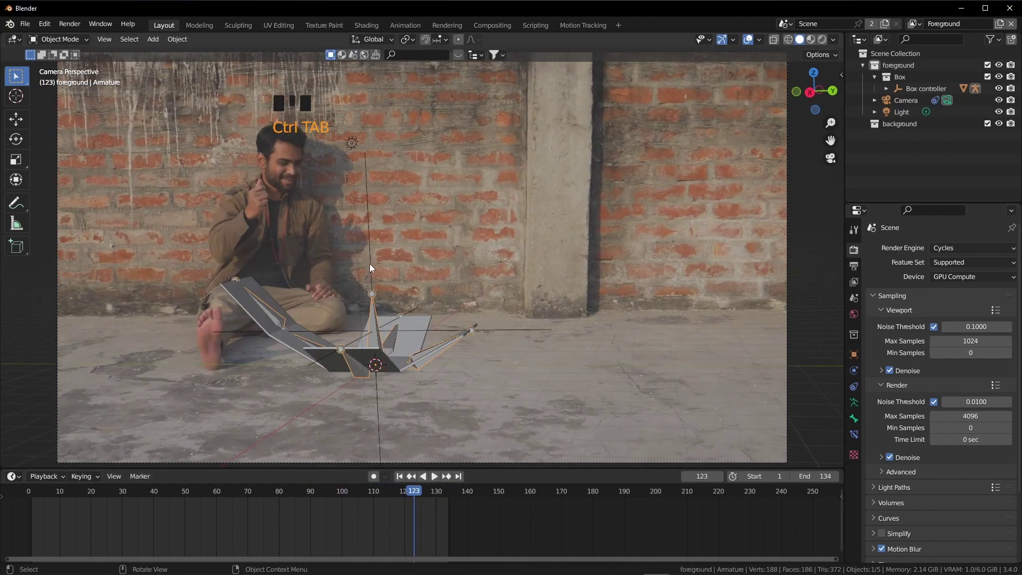
pyautogui.click(370, 264)
pyautogui.press('g')
pyautogui.hotkey('shift', 'z')
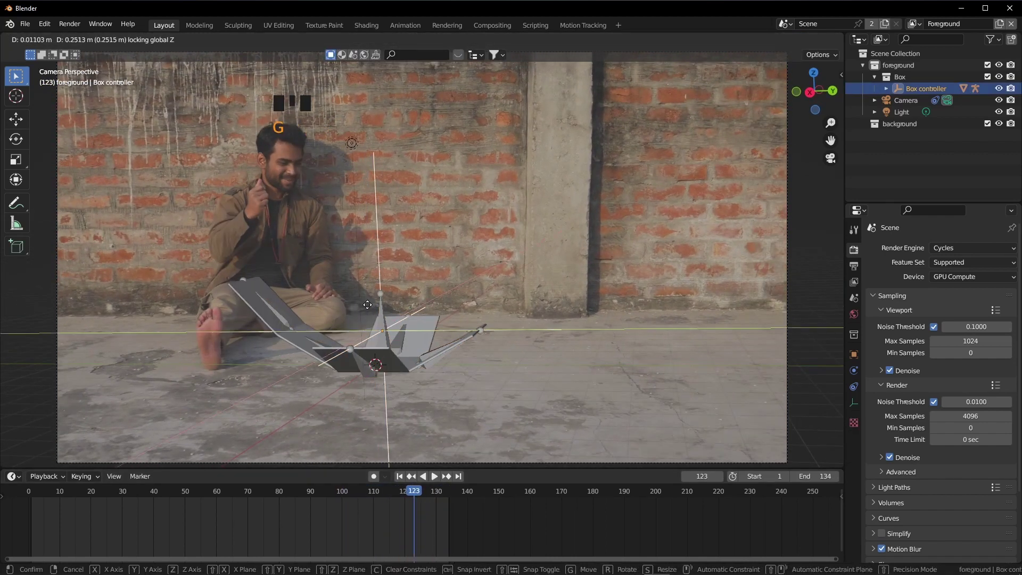
pyautogui.click(410, 301)
pyautogui.press('r')
pyautogui.press('z')
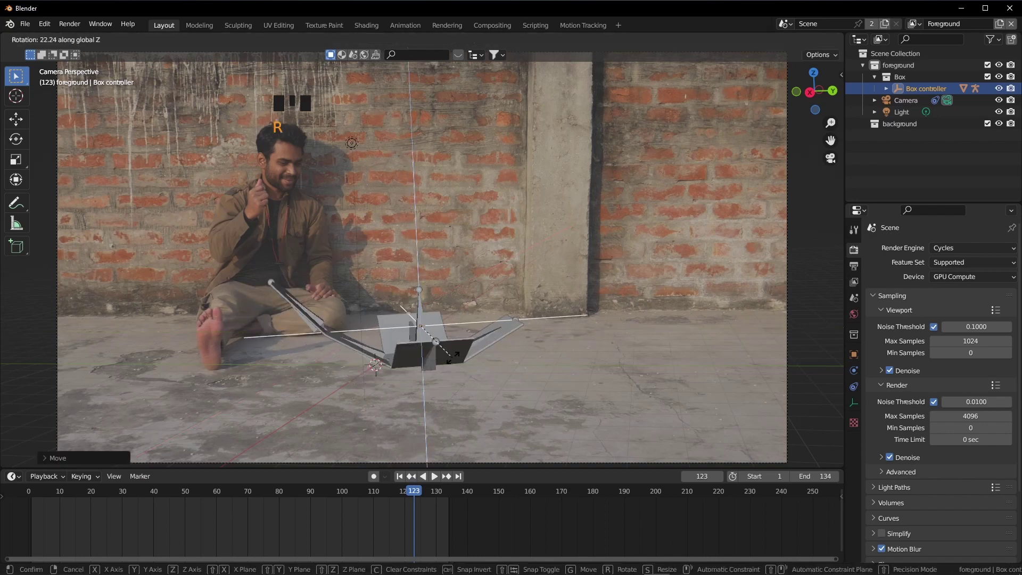
pyautogui.click(431, 448)
# - Scrub and play the timeline around frames 91–109 to check the box
pyautogui.moveTo(418, 493); pyautogui.dragTo(308, 493)
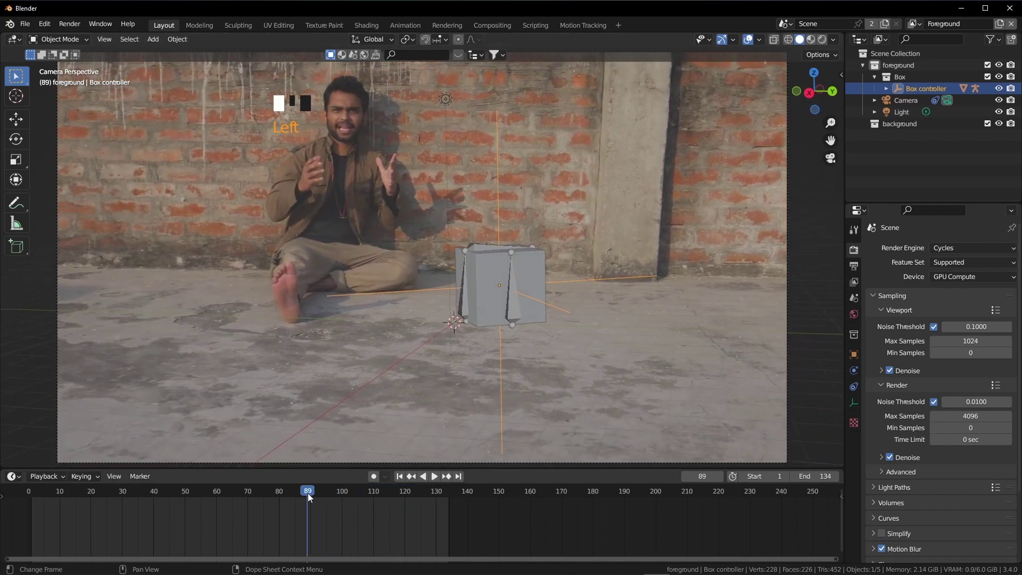
pyautogui.press('space')
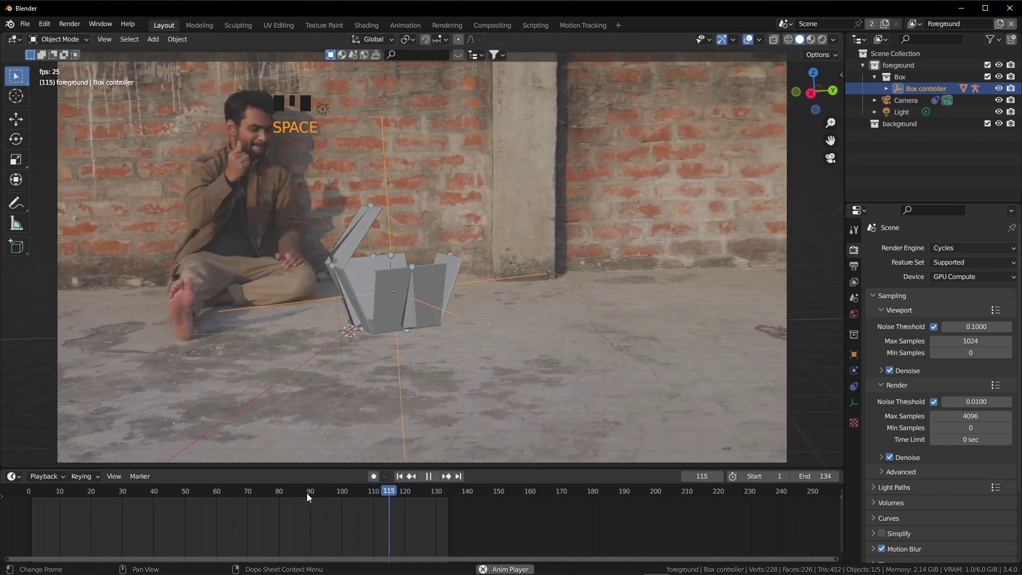
pyautogui.click(407, 495)
pyautogui.moveTo(407, 495); pyautogui.dragTo(368, 490)
# - Switch to Rendered shading and enable a transparent Film background
pyautogui.press('z')
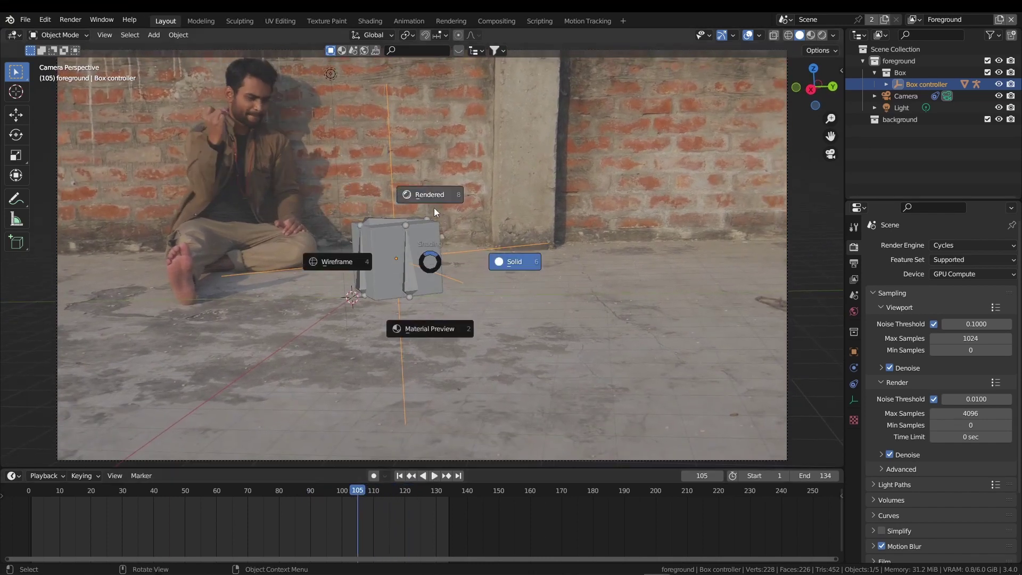
pyautogui.click(434, 208)
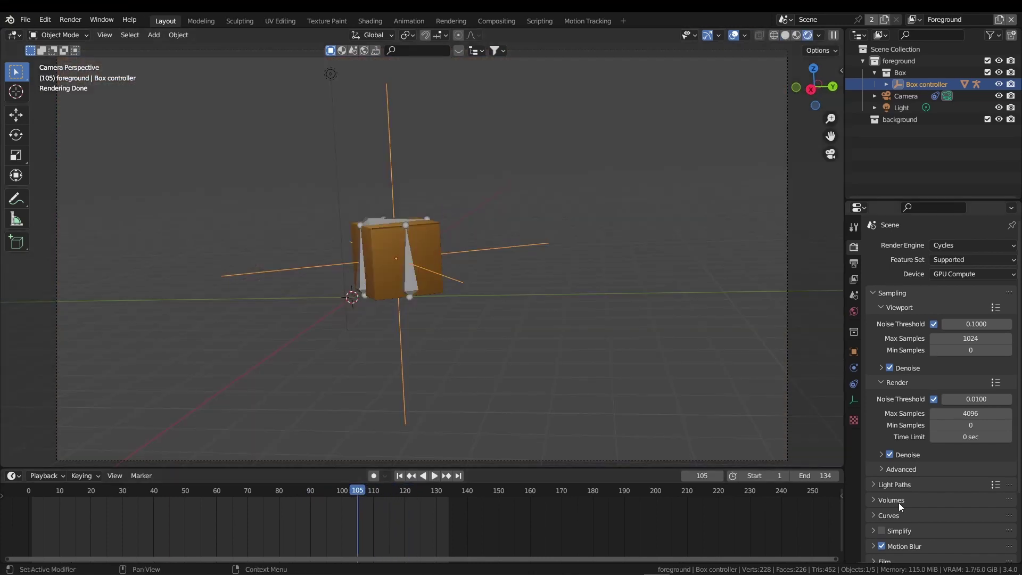
pyautogui.scroll(-4, 898, 498)
pyautogui.click(894, 484)
pyautogui.scroll(-5, 891, 469)
pyautogui.click(889, 445)
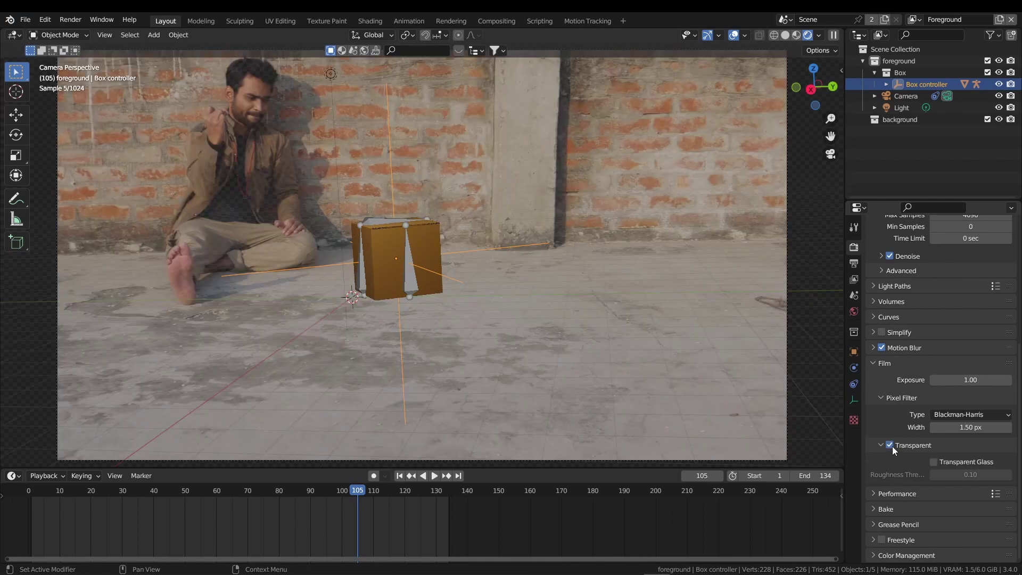
# - Hide the Armature object in the viewport
pyautogui.click(887, 84)
pyautogui.click(912, 96)
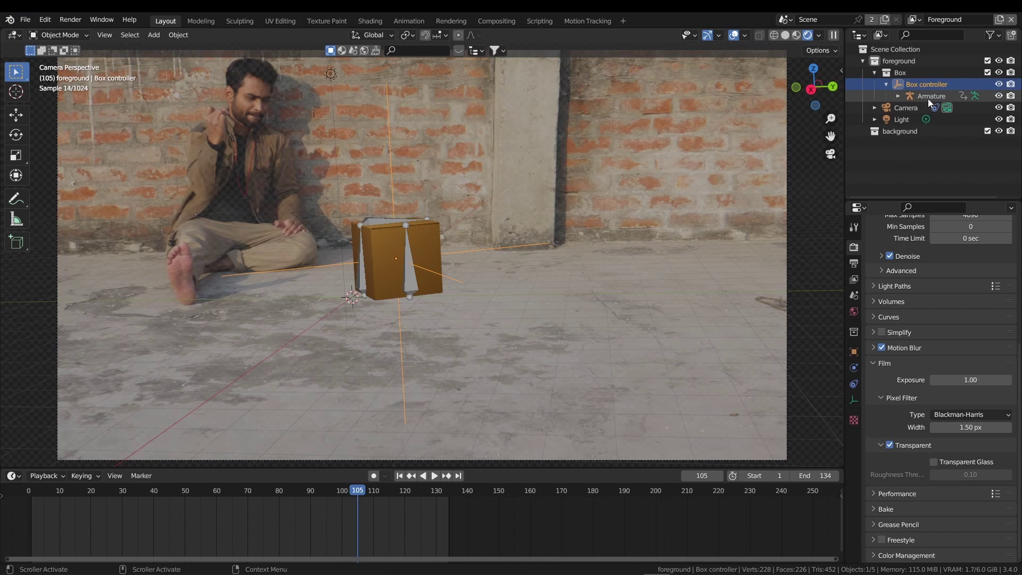
pyautogui.click(999, 96)
# - Shrink the Box controller slightly and shift it along the floor
pyautogui.click(392, 167)
pyautogui.press('s')
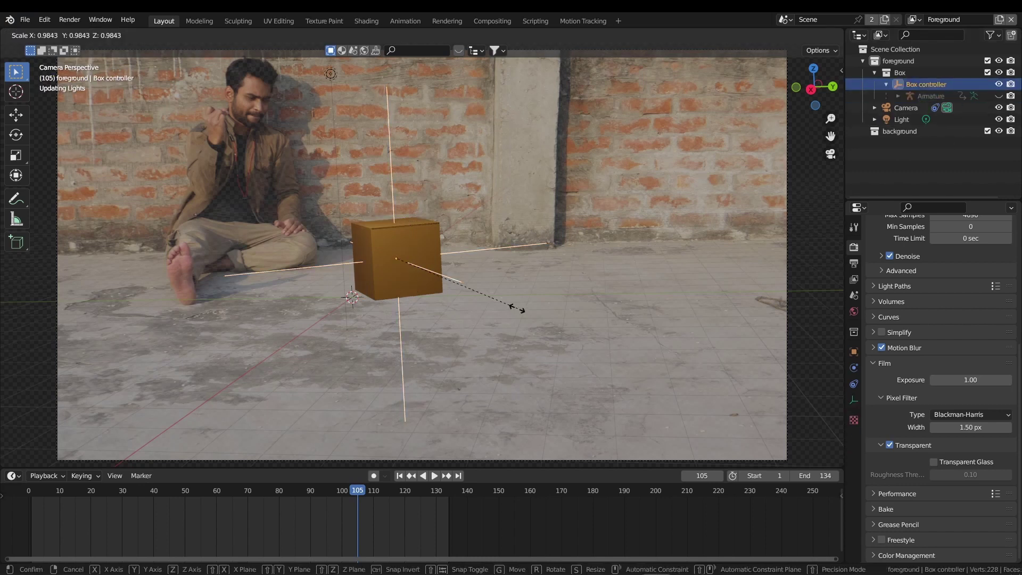
pyautogui.click(498, 296)
pyautogui.press('g')
pyautogui.hotkey('shift', 'z')
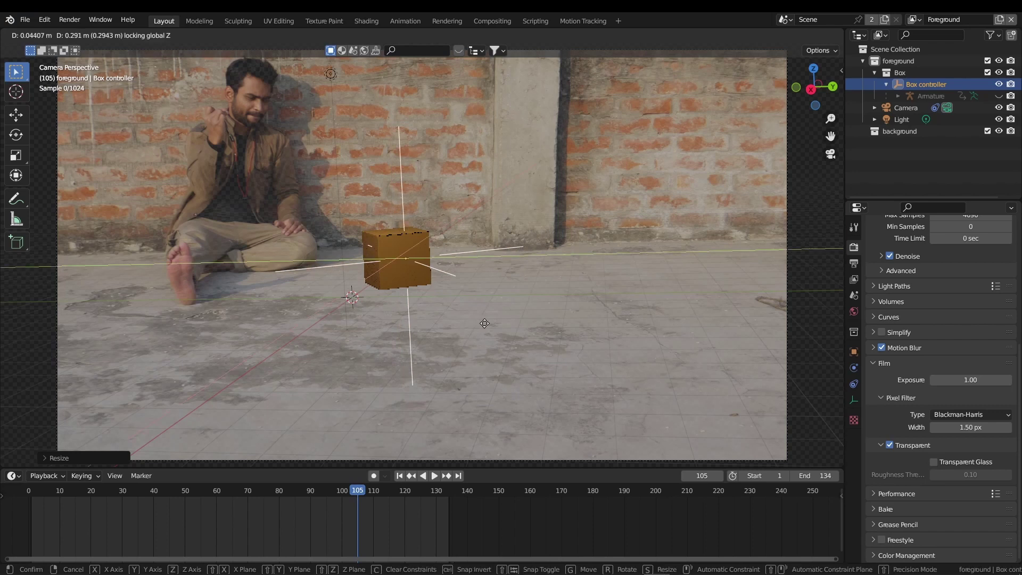
pyautogui.click(482, 328)
# - Return to Solid shading and orbit out of the camera view
pyautogui.press('z')
pyautogui.click(547, 323)
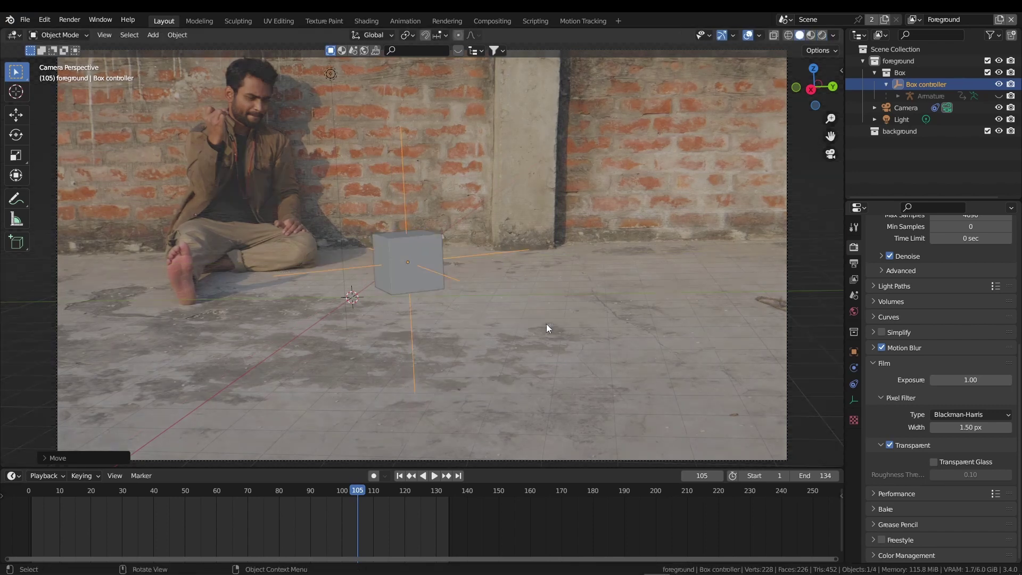
pyautogui.moveTo(547, 324)
pyautogui.mouseDown(button='middle')
pyautogui.moveTo(496, 310)
pyautogui.moveTo(452, 318)
pyautogui.mouseUp(button='middle')
# - Add a mesh plane and scale it up
pyautogui.scroll(3, 451, 318)
pyautogui.click(447, 314)
pyautogui.hotkey('shift', 'a')
pyautogui.moveTo(447, 314)
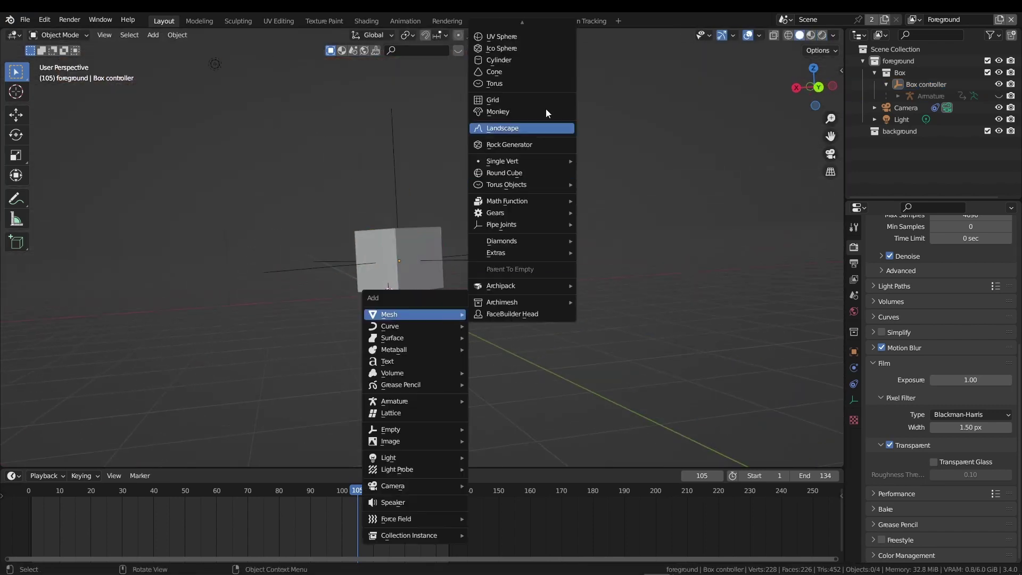
pyautogui.scroll(3, 525, 81)
pyautogui.click(500, 36)
pyautogui.press('s')
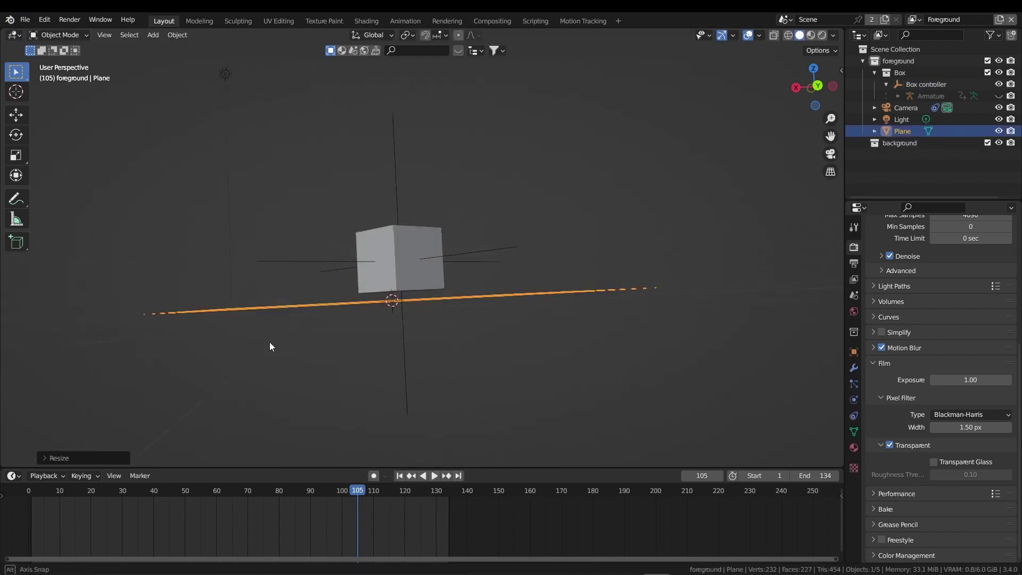
pyautogui.click(270, 341)
# - Set snapping to Edge and lower the plane along Z to the box's base
pyautogui.moveTo(265, 351); pyautogui.dragTo(298, 299, button='middle')
pyautogui.click(440, 36)
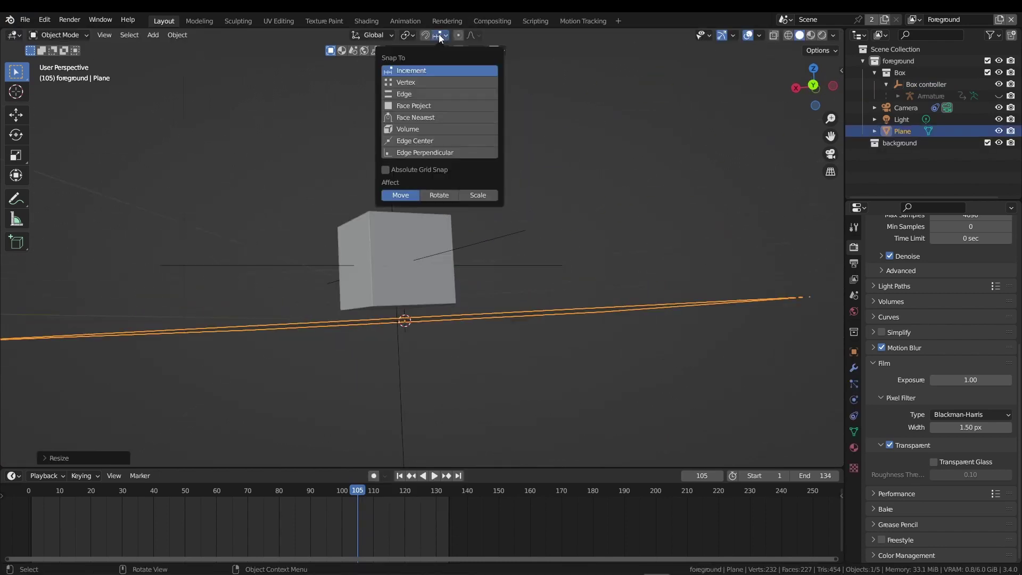
pyautogui.click(417, 96)
pyautogui.moveTo(450, 326); pyautogui.dragTo(531, 343, button='middle')
pyautogui.press('g')
pyautogui.press('z')
pyautogui.click(421, 305)
# - Scale the floor plane up further and view it through the scene camera
pyautogui.scroll(-6, 532, 343)
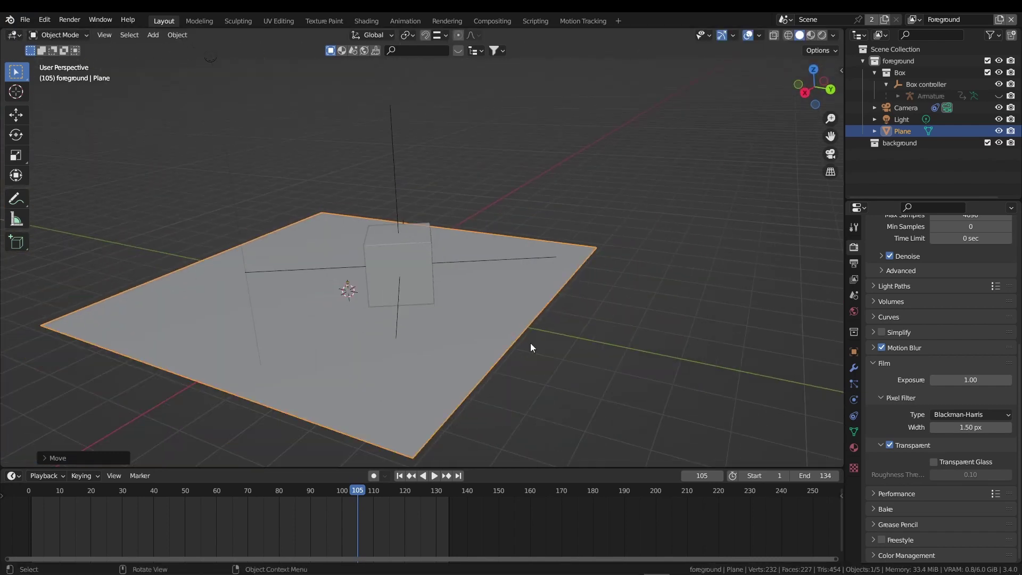
pyautogui.press('s')
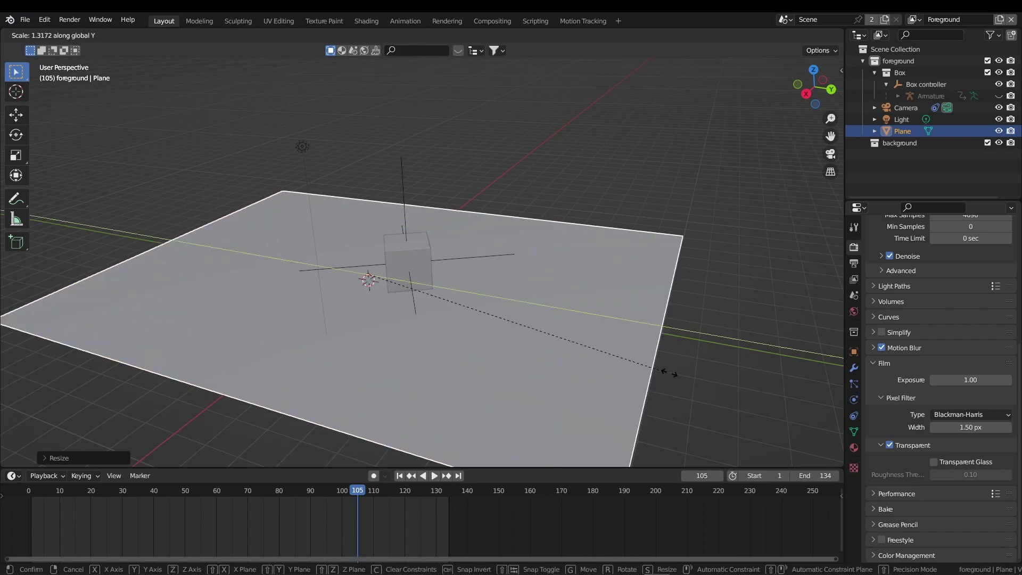
pyautogui.click(705, 373)
pyautogui.press('KP_0')
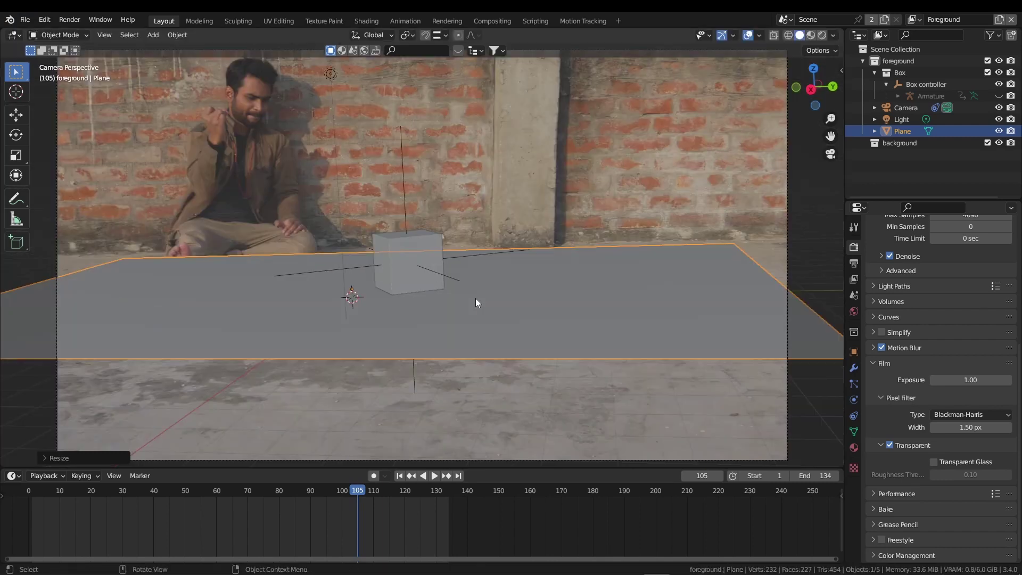
# - Turn on Shadow Catcher in the plane's Visibility settings and view in Rendered shading
pyautogui.click(854, 353)
pyautogui.click(890, 510)
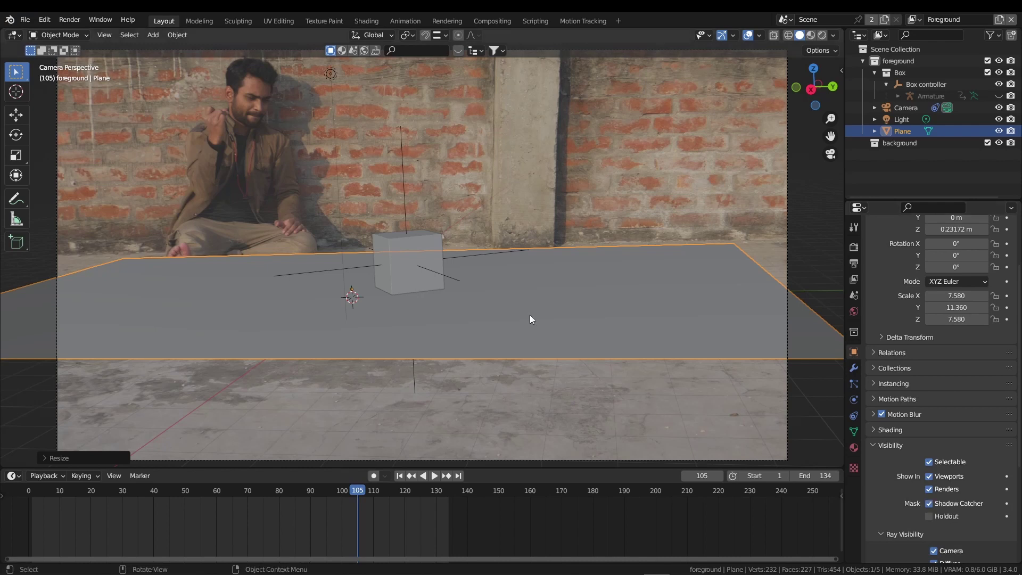
pyautogui.hotkey('alt', 'a')
pyautogui.press('z')
pyautogui.click(349, 160)
# - Move the light along Y so the box casts a matching floor shadow
pyautogui.click(328, 74)
pyautogui.press('g')
pyautogui.press('y')
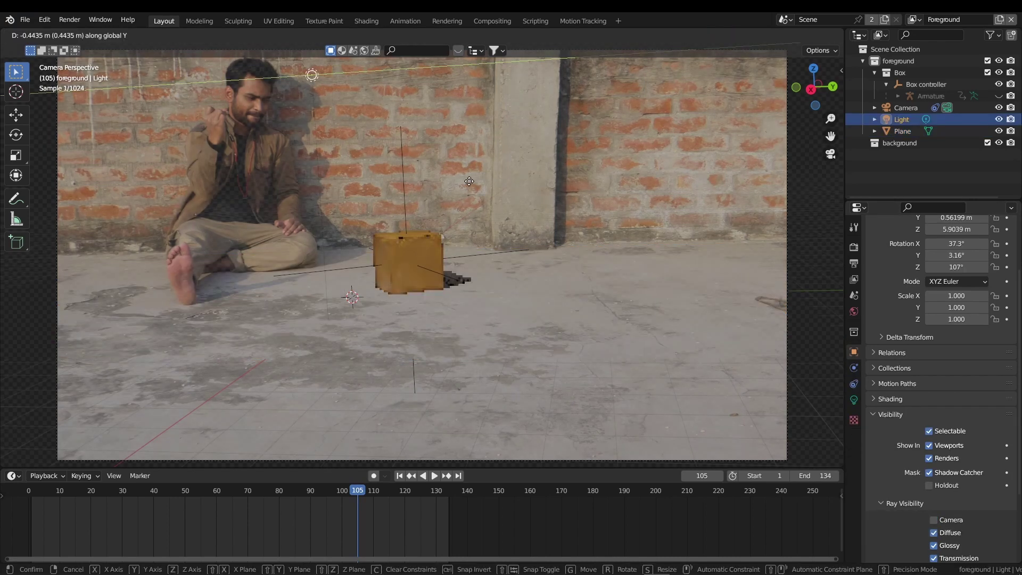
pyautogui.click(465, 186)
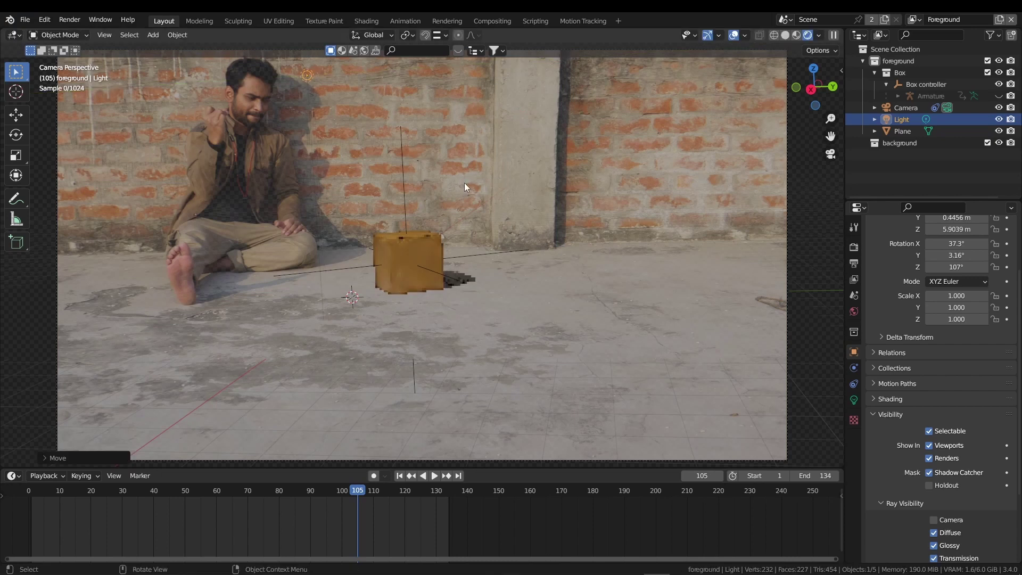
pyautogui.click(415, 245)
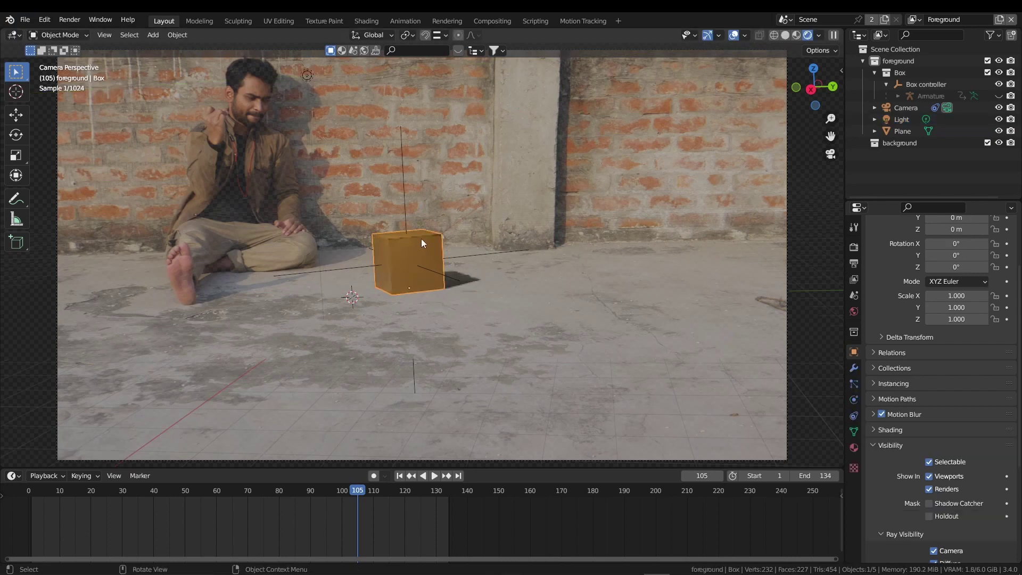
pyautogui.click(366, 21)
pyautogui.press('z')
pyautogui.click(490, 143)
pyautogui.press('KP_0')
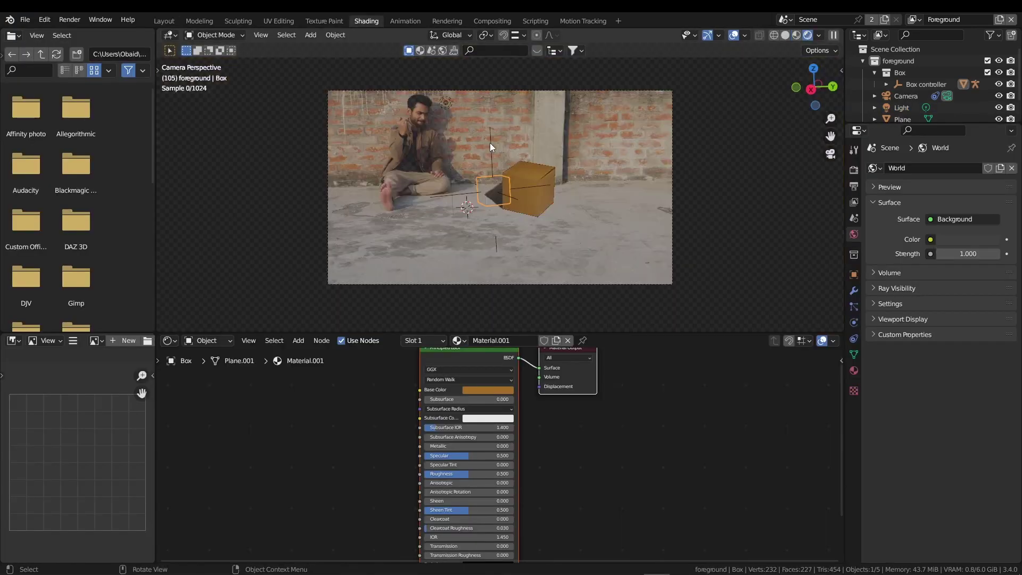
pyautogui.scroll(3, 491, 173)
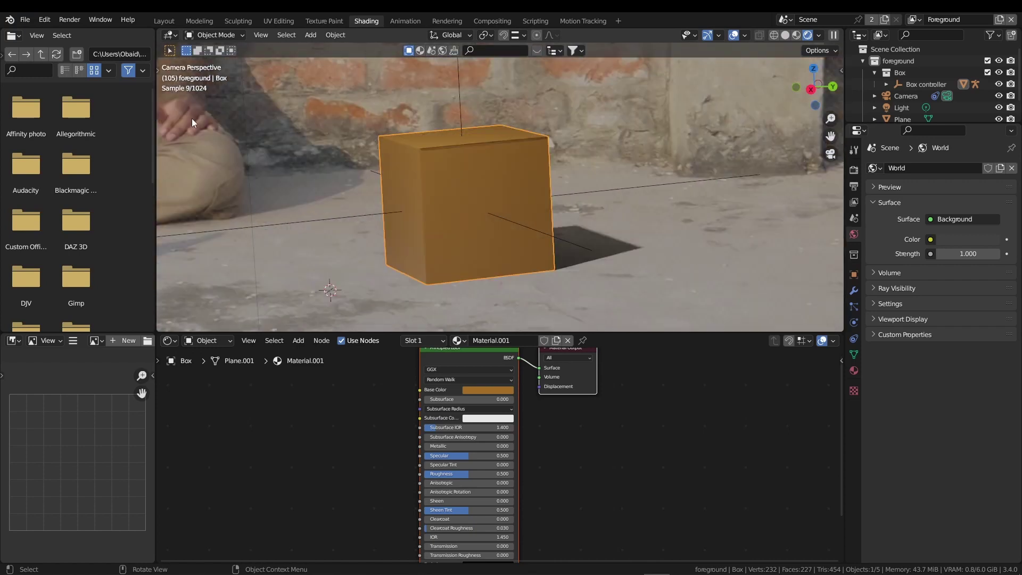
pyautogui.click(44, 20)
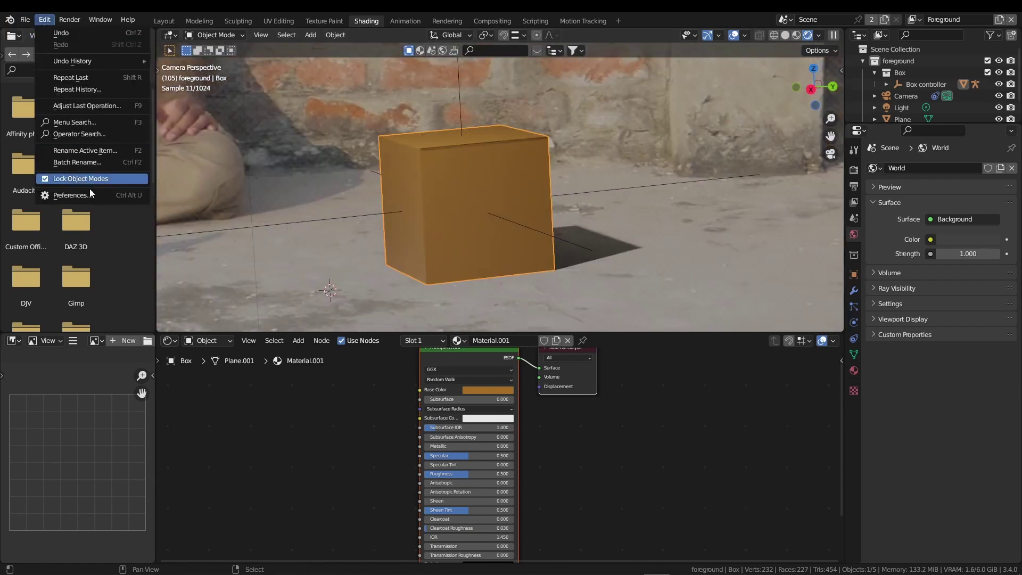
pyautogui.click(80, 195)
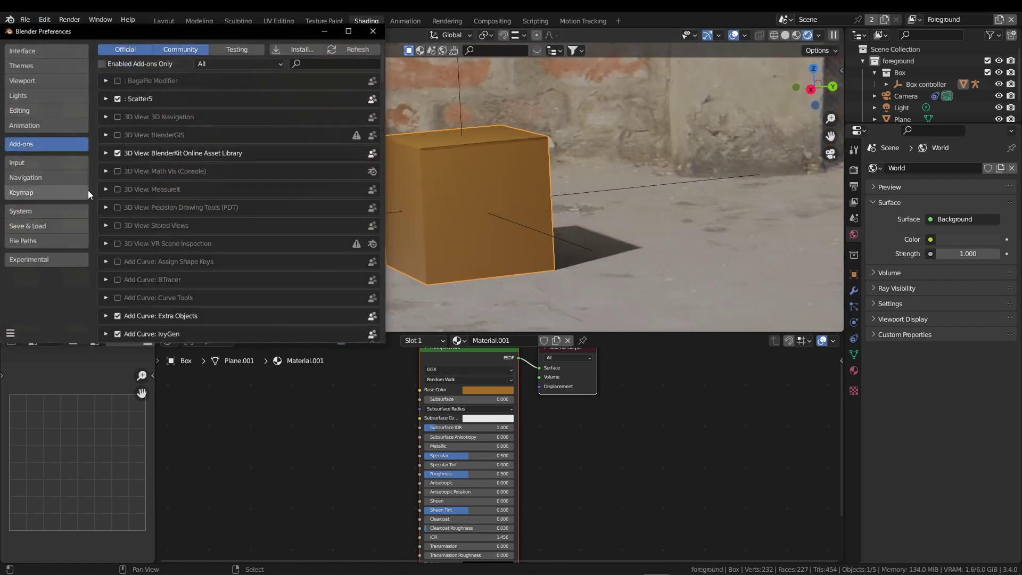
pyautogui.click(301, 63)
pyautogui.write('node')
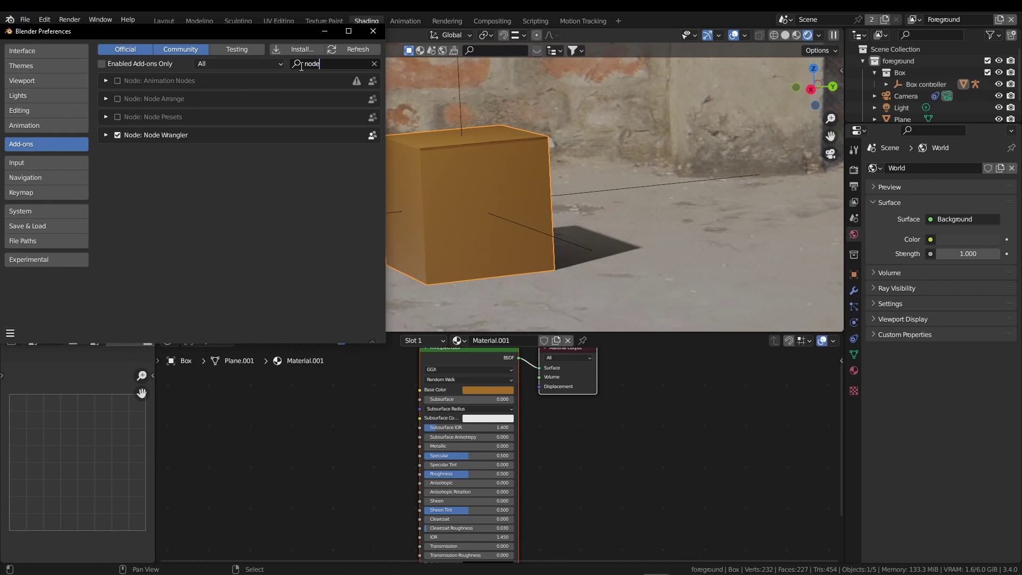
# - Load the three Cardboard texture maps into the box material with Node Wrangler
pyautogui.click(372, 31)
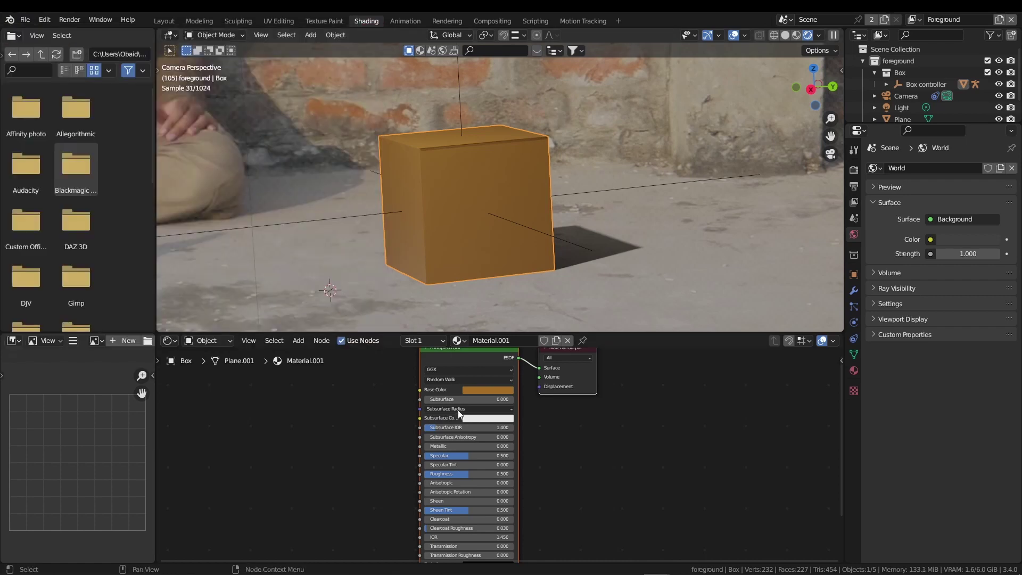
pyautogui.scroll(-1, 458, 424)
pyautogui.hotkey('ctrl', 'shift', 't')
pyautogui.moveTo(366, 72); pyautogui.dragTo(538, 199)
pyautogui.click(887, 533)
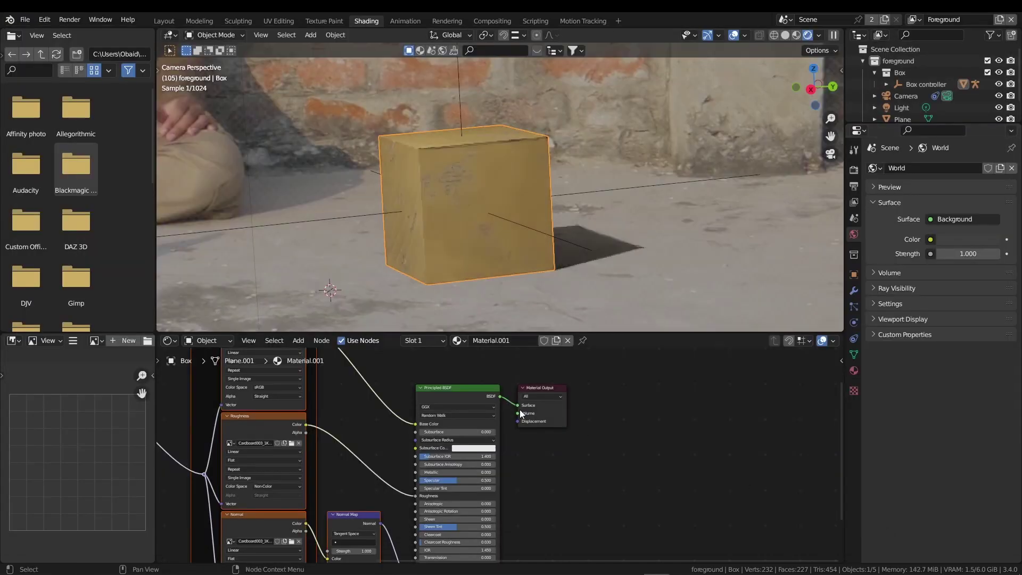
# - Insert a Mix Shader between the Principled BSDF and Material Output
pyautogui.moveTo(532, 391); pyautogui.dragTo(651, 389)
pyautogui.hotkey('shift', 'a')
pyautogui.click(493, 438)
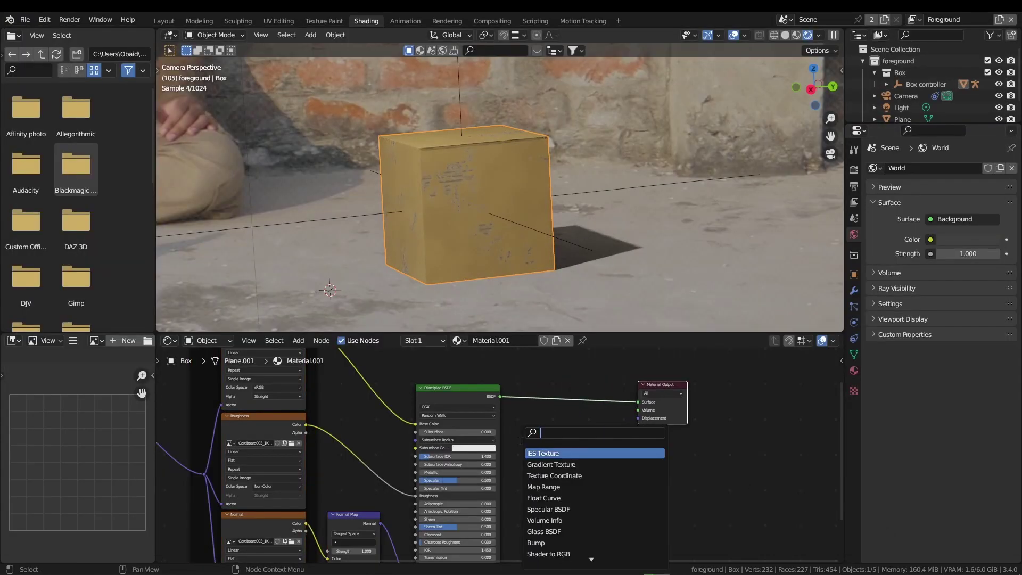
pyautogui.write('mix')
pyautogui.click(540, 465)
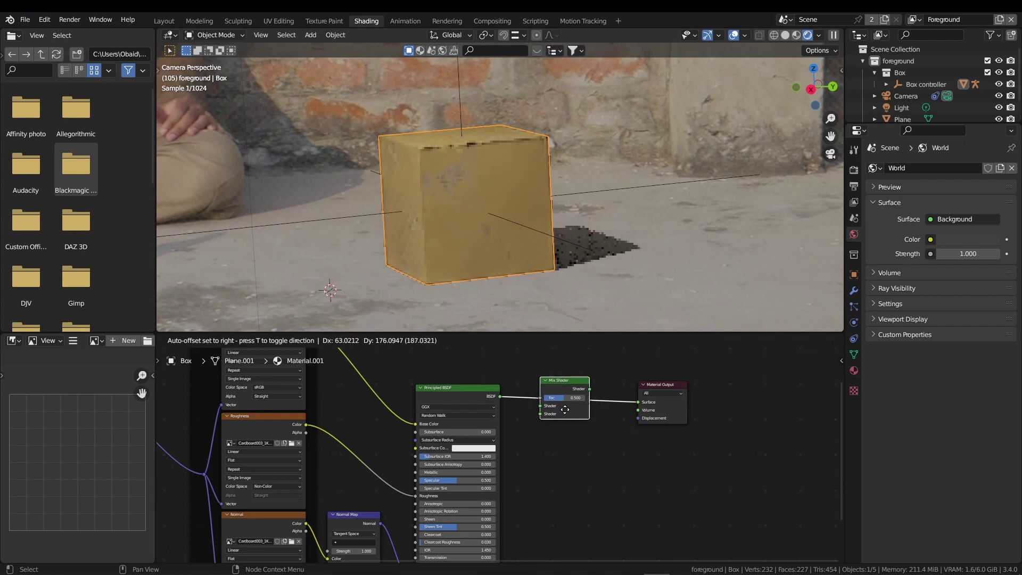
pyautogui.click(572, 410)
pyautogui.moveTo(577, 441); pyautogui.dragTo(532, 440, button='middle')
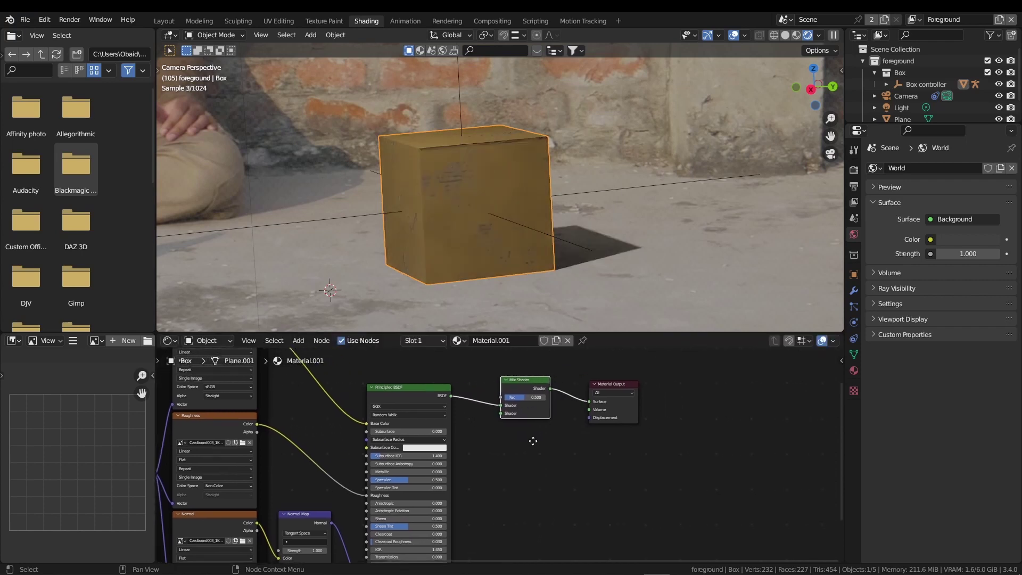
# - Add a Transparent BSDF node below the Mix Shader
pyautogui.hotkey('shift', 'a')
pyautogui.click(493, 419)
pyautogui.write('tra')
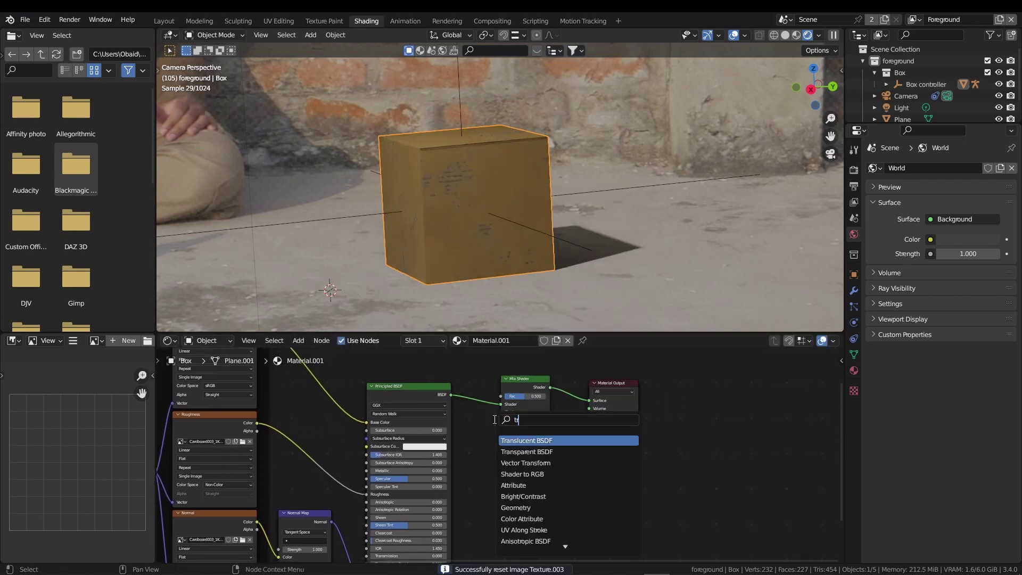
pyautogui.click(512, 452)
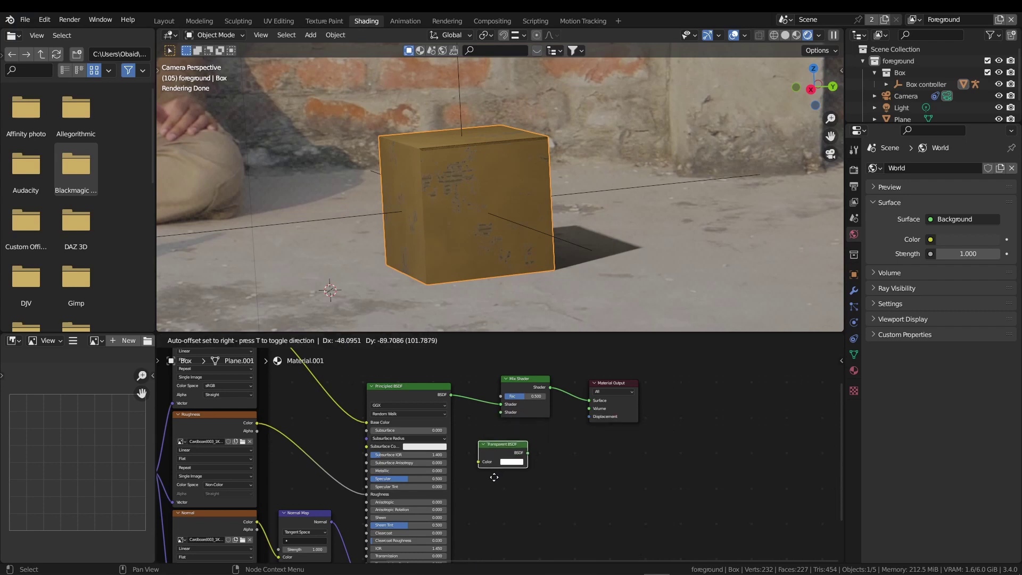
pyautogui.click(515, 469)
pyautogui.moveTo(514, 402); pyautogui.dragTo(515, 442, button='middle')
# - Add a Light Path node and link Is Shadow Ray to the Mix Shader's Fac
pyautogui.hotkey('shift', 'a')
pyautogui.moveTo(515, 481)
pyautogui.click(482, 440)
pyautogui.write('light')
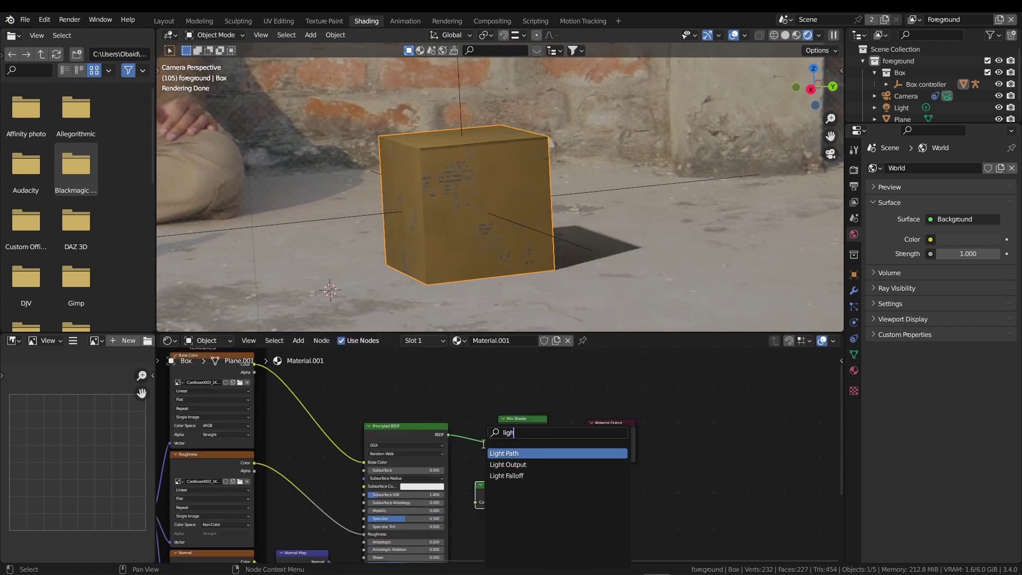
pyautogui.click(490, 451)
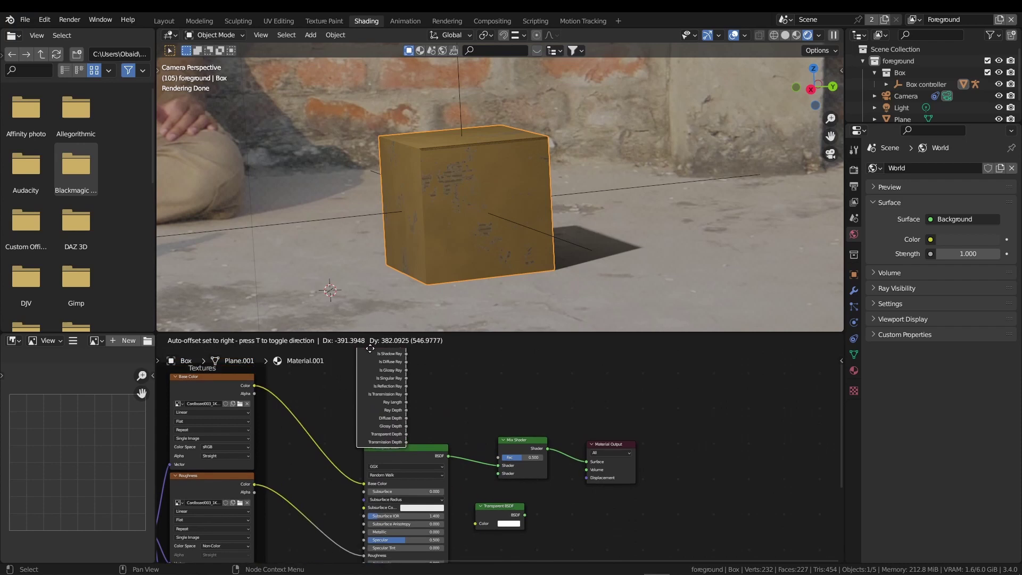
pyautogui.click(359, 388)
pyautogui.moveTo(359, 388); pyautogui.dragTo(327, 370, button='middle')
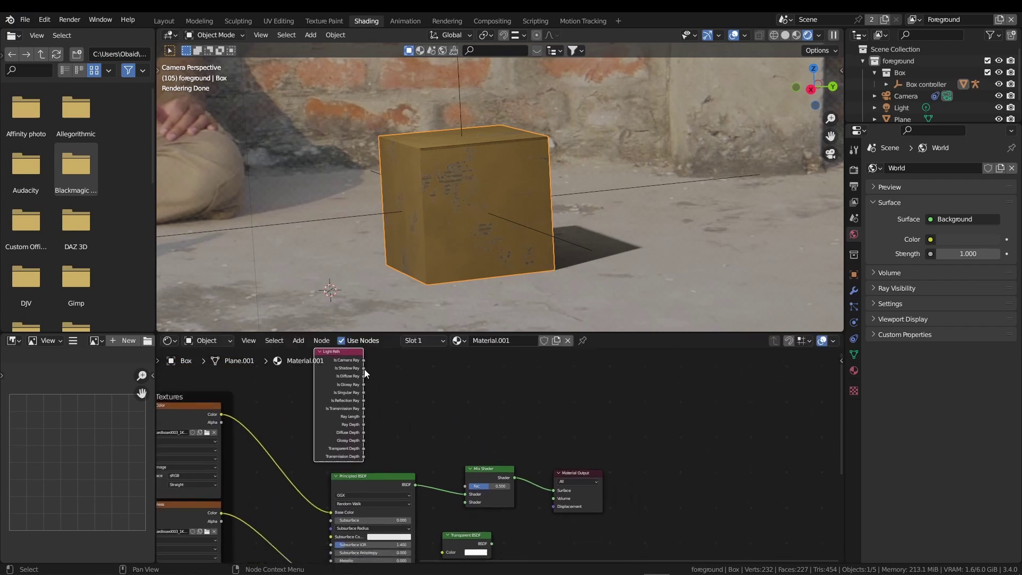
pyautogui.moveTo(364, 369); pyautogui.dragTo(466, 485)
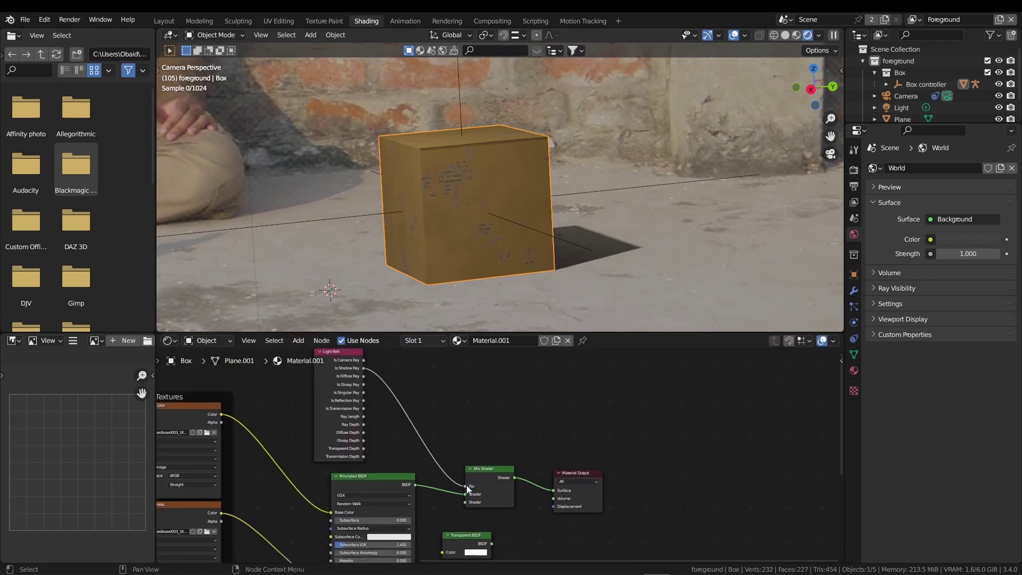
# - Connect the Transparent BSDF to the Mix Shader's second shader input
pyautogui.moveTo(467, 485); pyautogui.dragTo(467, 391, button='middle')
pyautogui.moveTo(492, 450); pyautogui.dragTo(502, 443)
pyautogui.moveTo(463, 410); pyautogui.dragTo(462, 410)
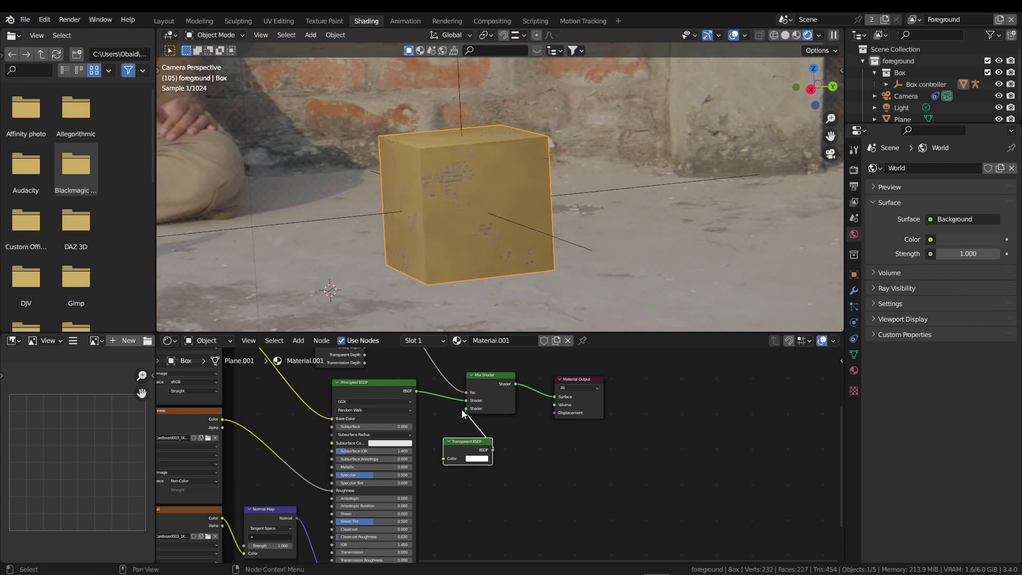
pyautogui.click(477, 459)
# - Eyedrop the grey floor into Transparent BSDF Color, raise Value to 0.573, return to Layout
pyautogui.click(525, 427)
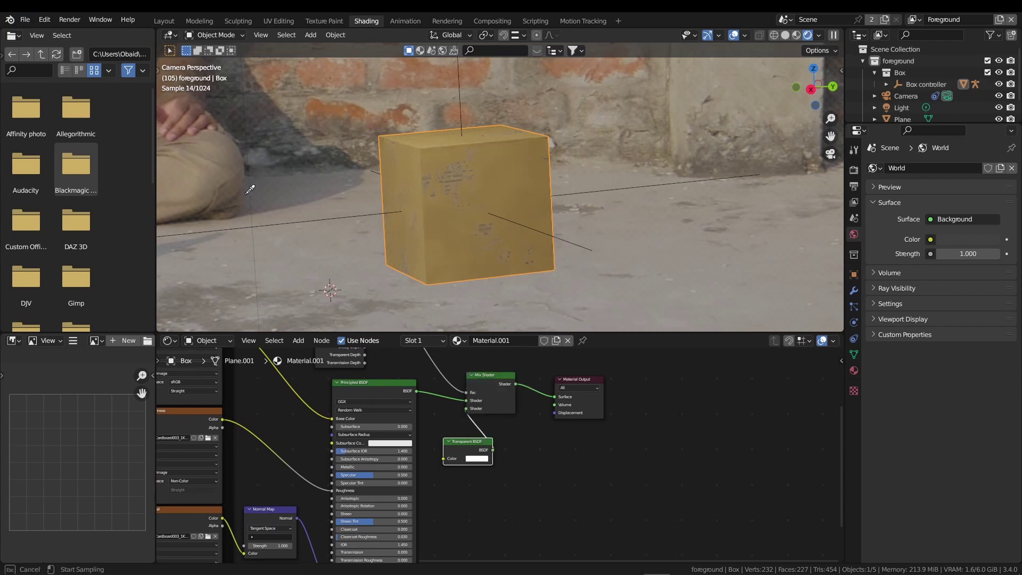
pyautogui.click(203, 238)
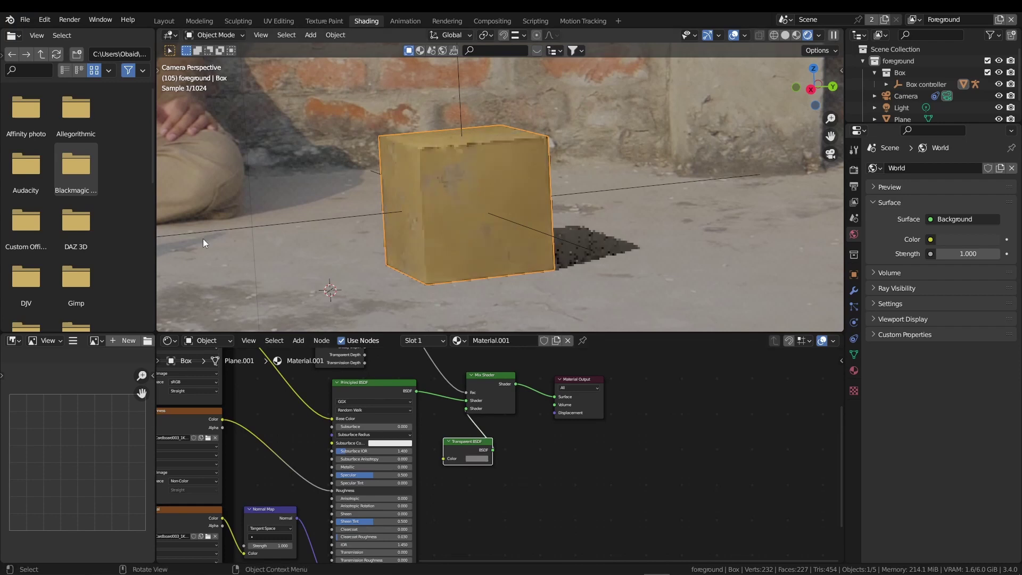
pyautogui.click(480, 459)
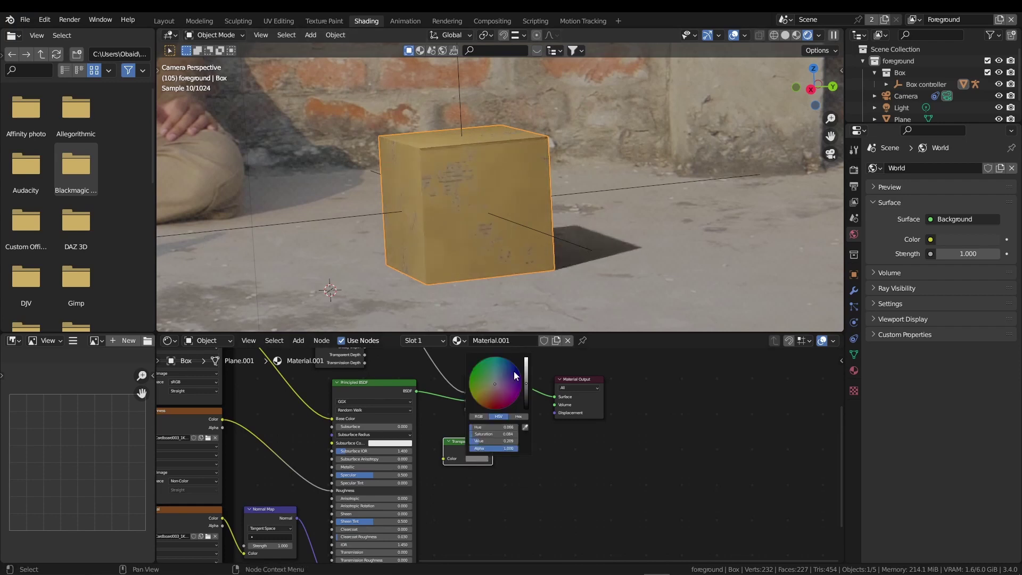
pyautogui.moveTo(526, 385); pyautogui.dragTo(526, 360)
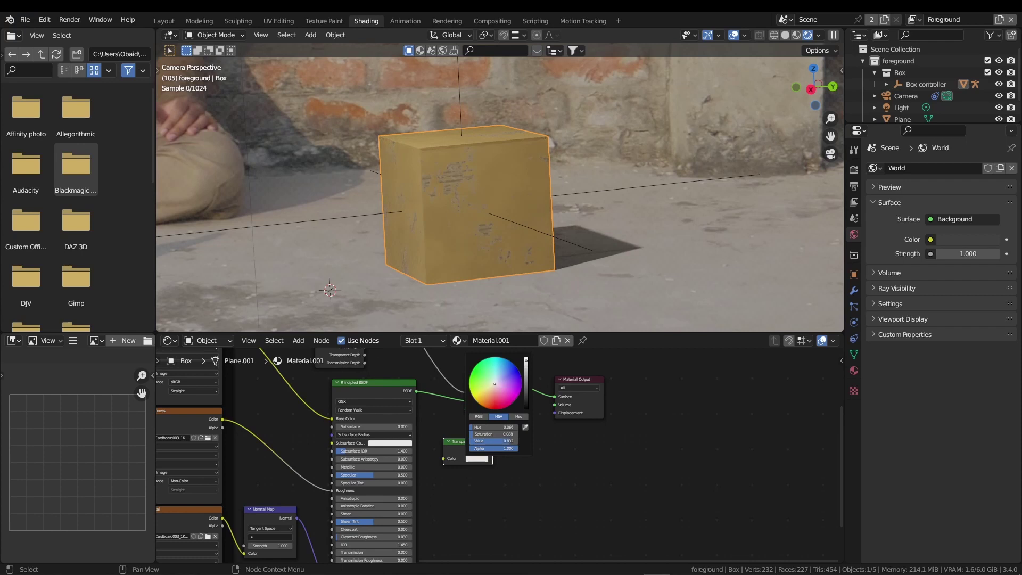
pyautogui.scroll(-3, 451, 260)
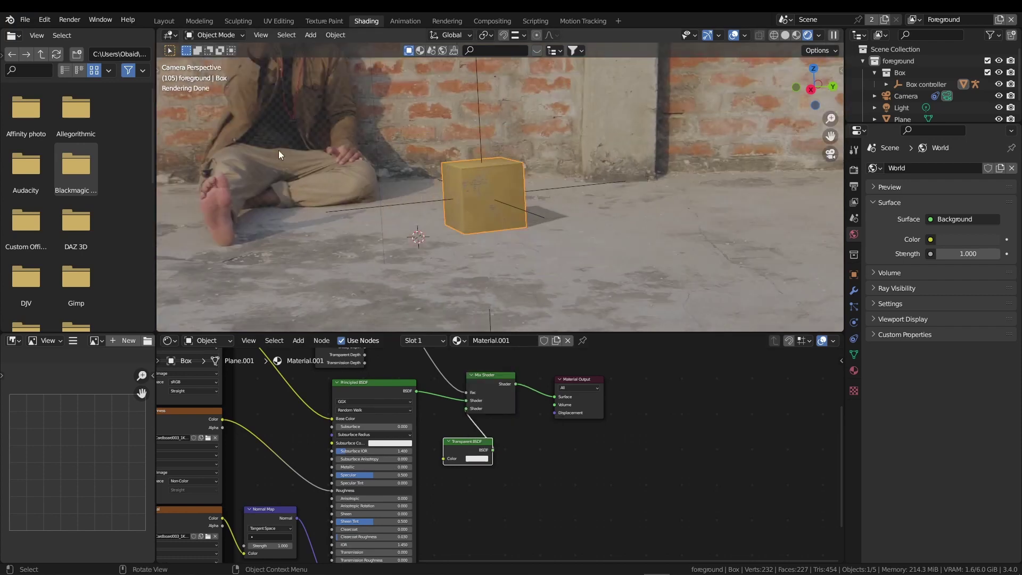
pyautogui.click(164, 21)
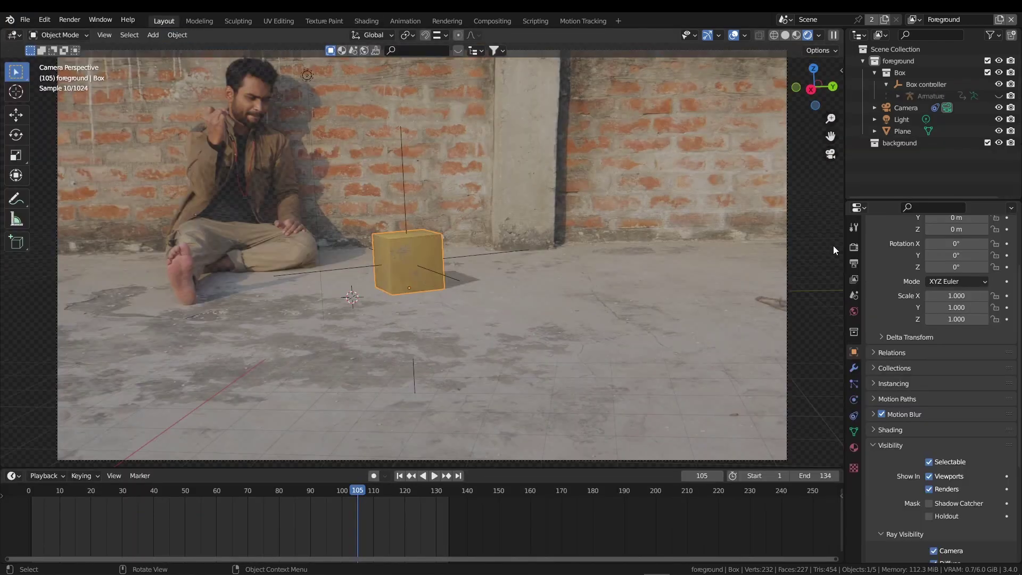
# - Set the output file format to FFmpeg Video with the H264 in MP4 preset
pyautogui.click(853, 264)
pyautogui.click(973, 442)
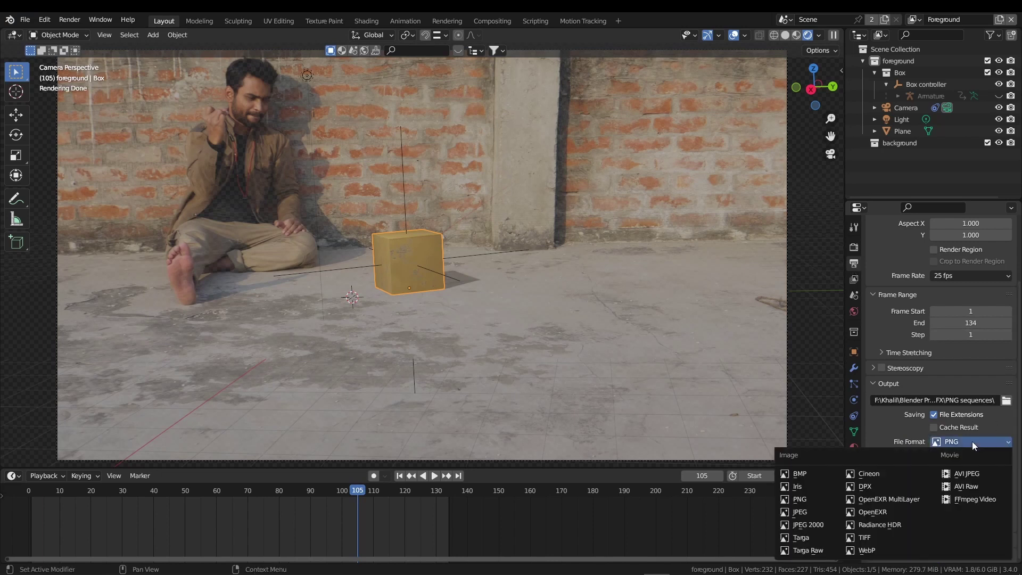
pyautogui.click(966, 498)
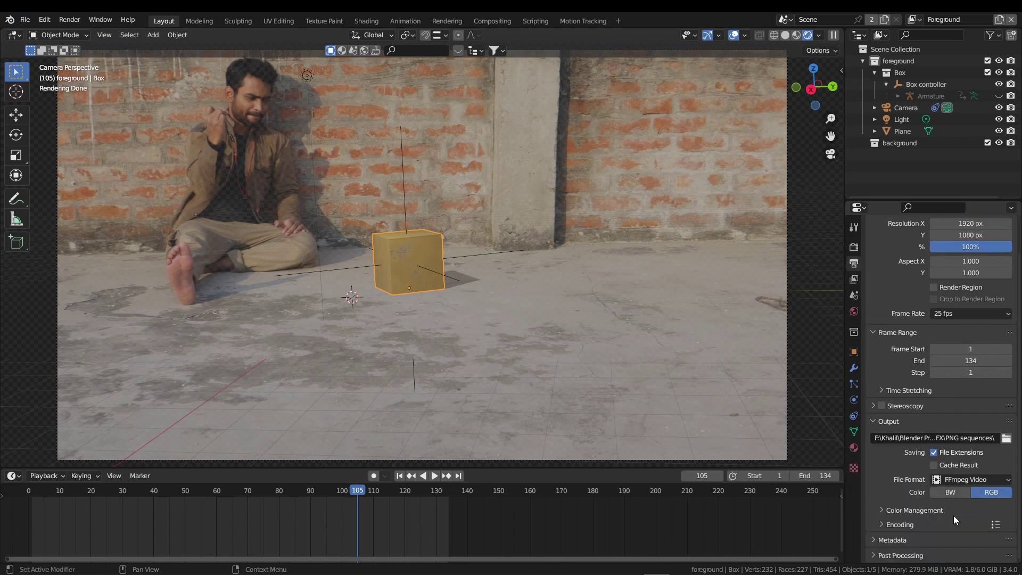
pyautogui.click(996, 525)
pyautogui.click(921, 470)
# - Set both viewport and render Max Samples to 100
pyautogui.scroll(2, 917, 382)
pyautogui.click(855, 248)
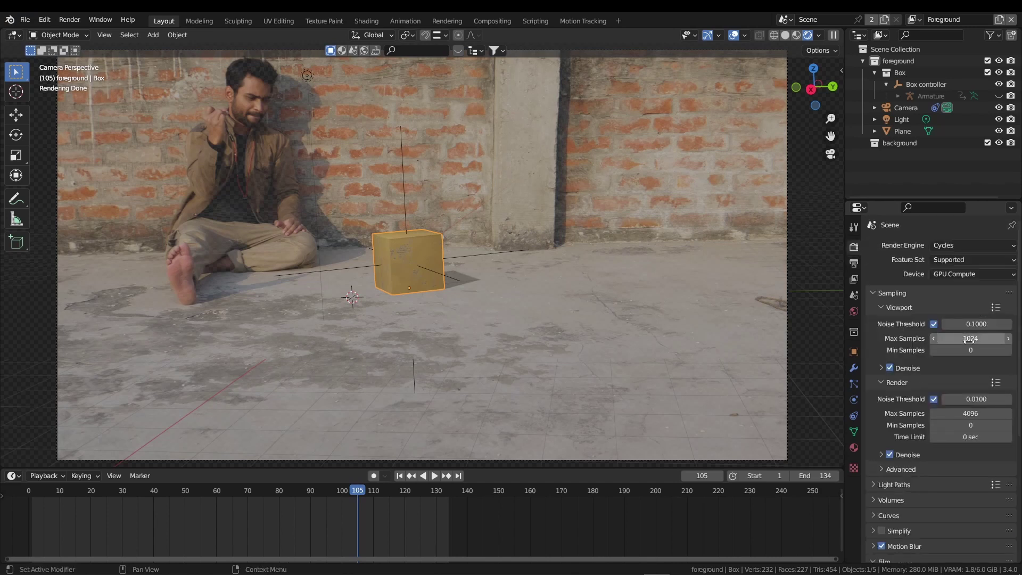
pyautogui.write('100')
pyautogui.press('Return')
pyautogui.click(969, 414)
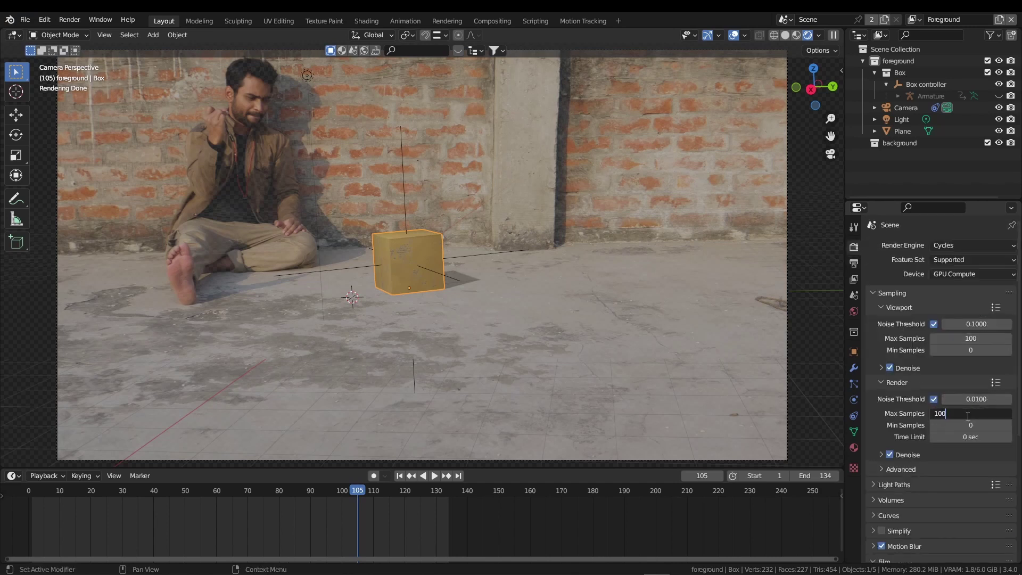
pyautogui.write('100')
pyautogui.press('Return')
pyautogui.scroll(-5, 868, 410)
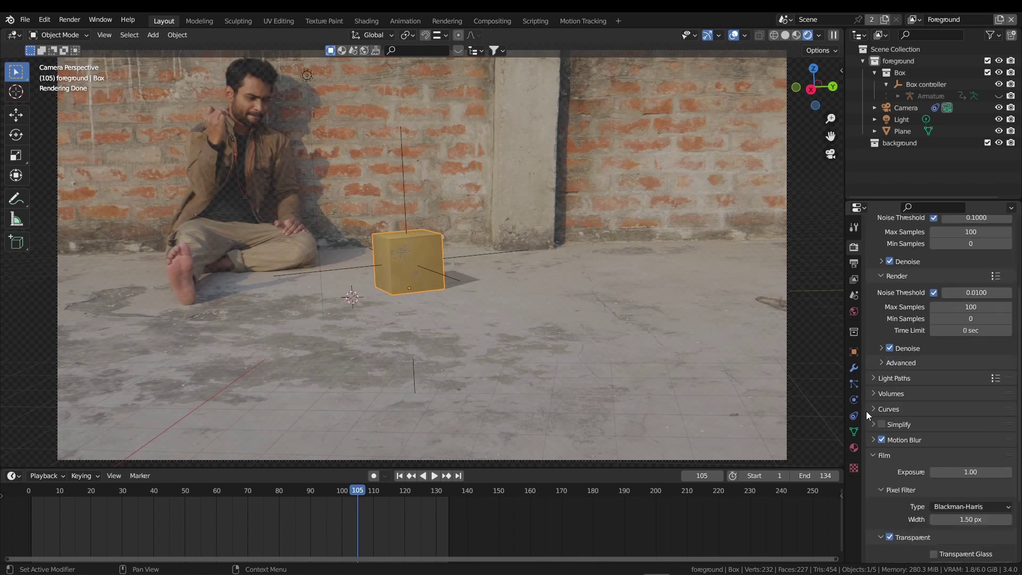